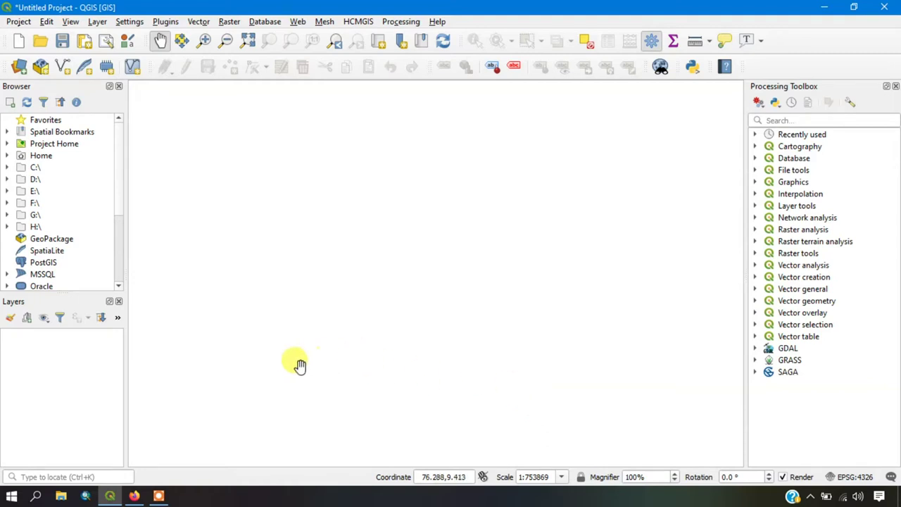
# Search Google for 'bhuvan' in Firefox and open the 'Welcome to Bhuvan | ISRO's Geoportal' result
pyautogui.click(134, 496)
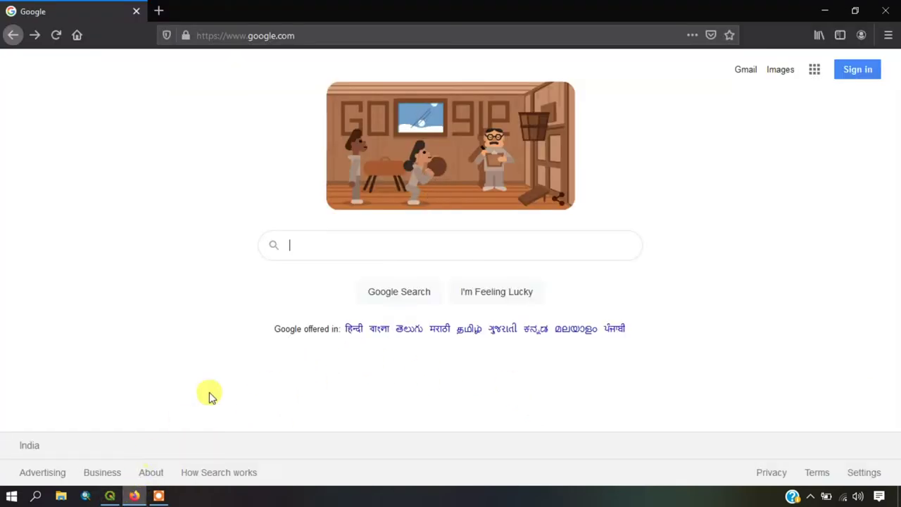
pyautogui.click(314, 242)
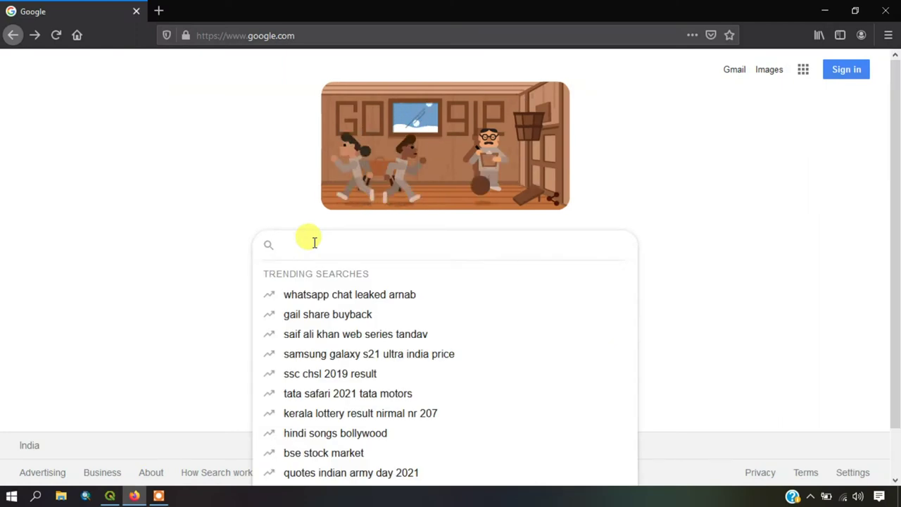
pyautogui.write('bh')
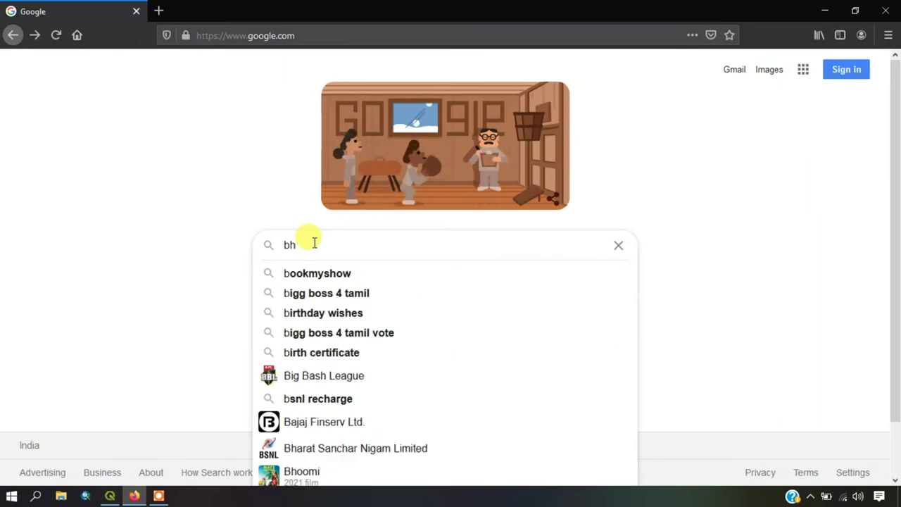
pyautogui.write('uvan')
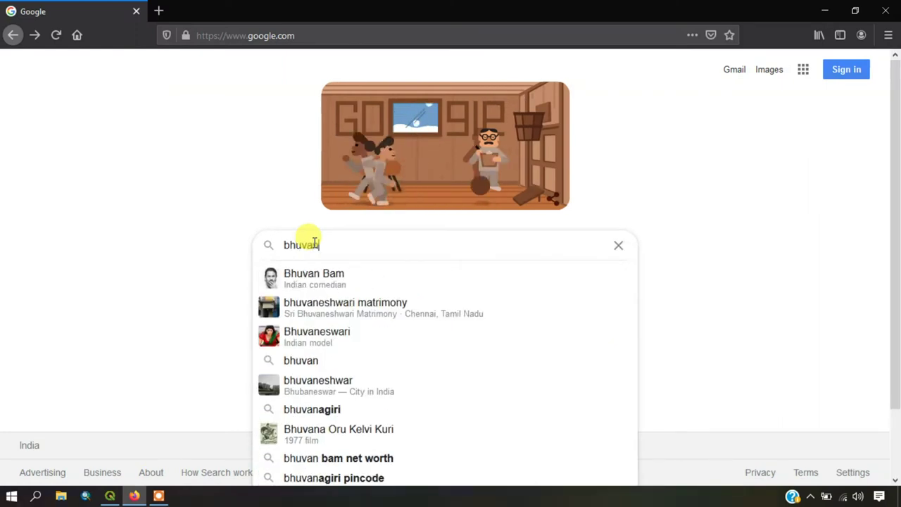
pyautogui.press('Return')
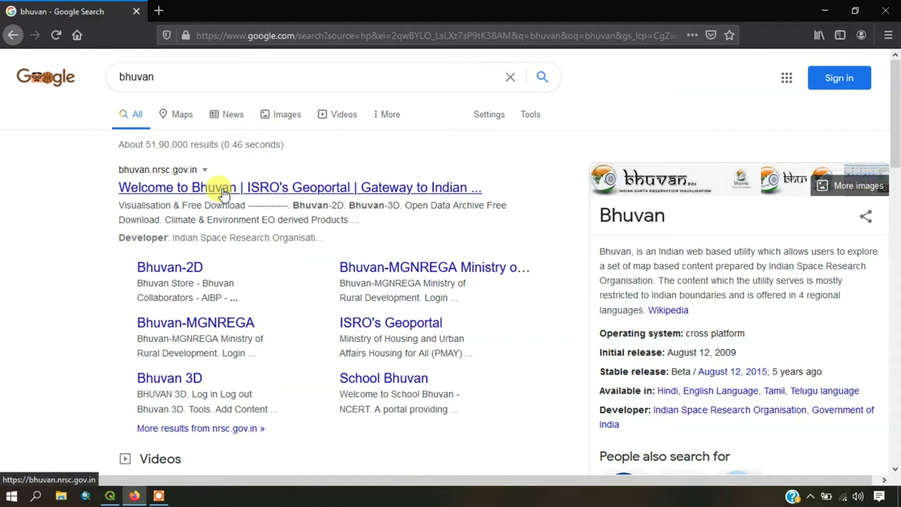
pyautogui.click(223, 190)
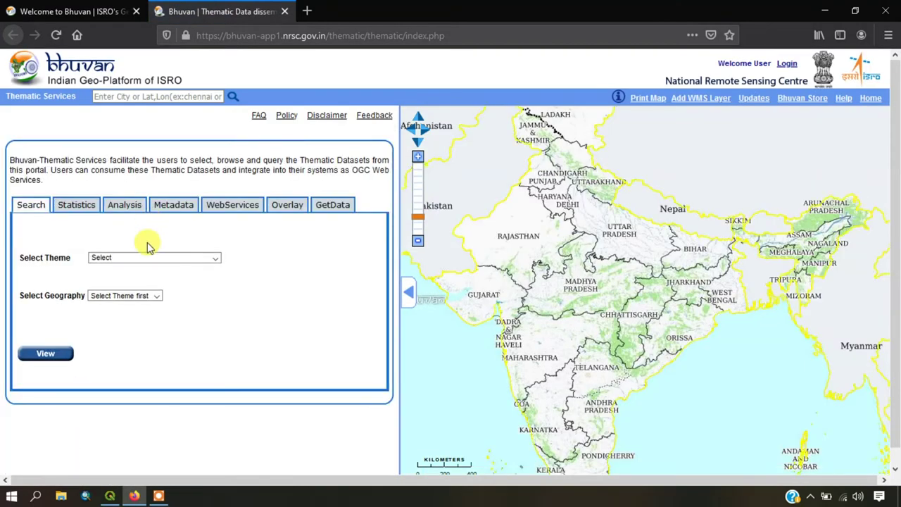
# Select Geomorphology(50K):2005-06 as the theme on Bhuvan's Search tab
pyautogui.click(90, 261)
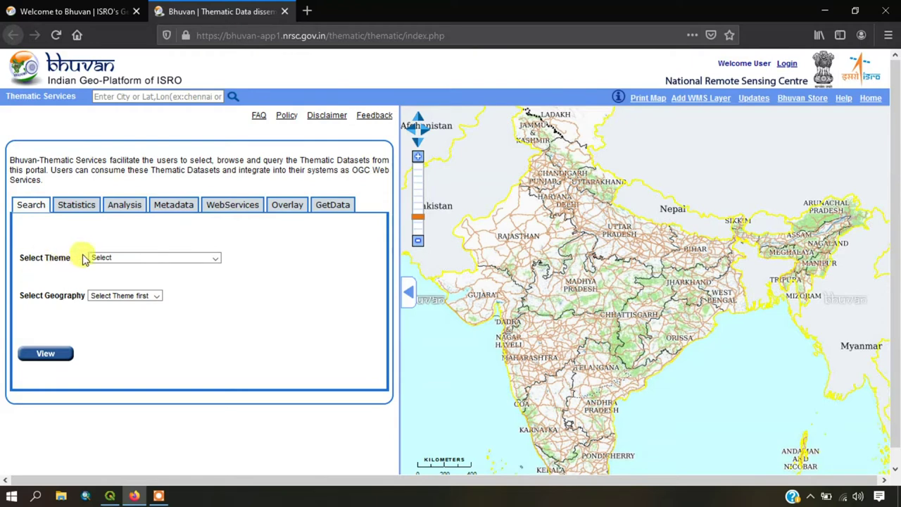
pyautogui.click(99, 258)
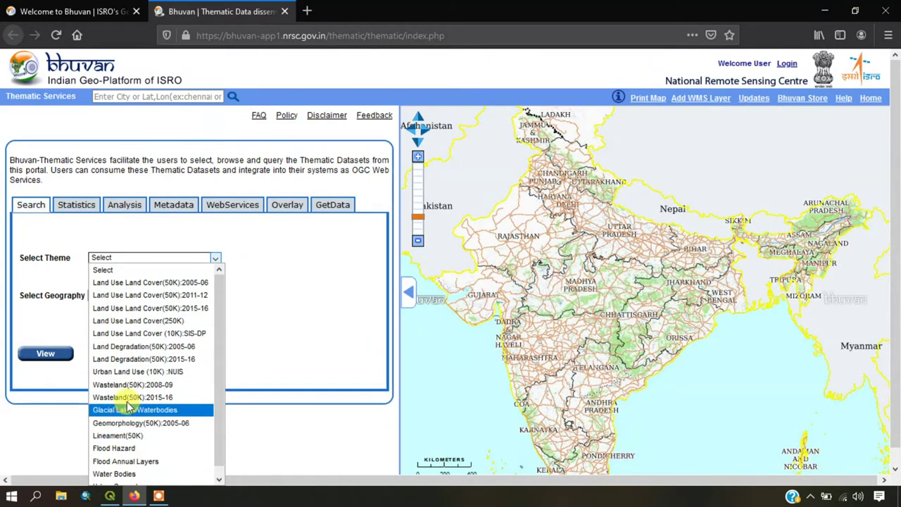
pyautogui.scroll(-1, 134, 363)
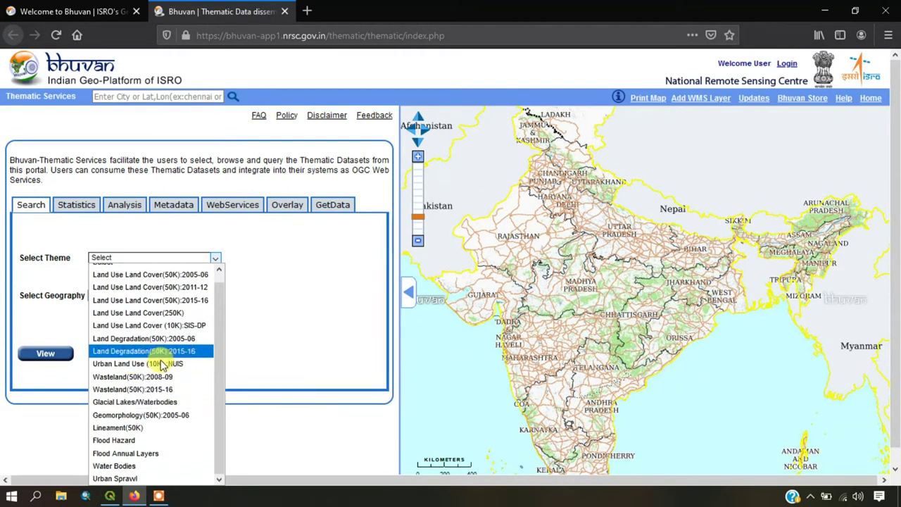
pyautogui.moveTo(150, 416)
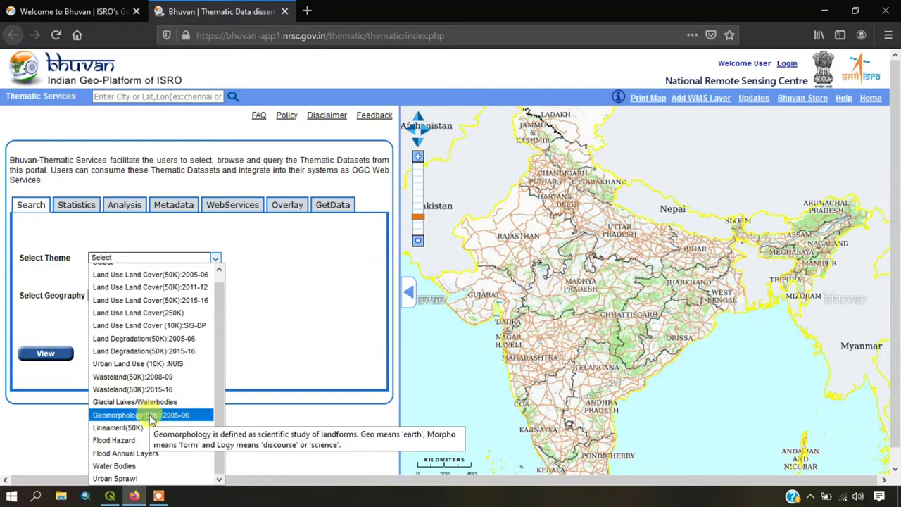
pyautogui.click(150, 416)
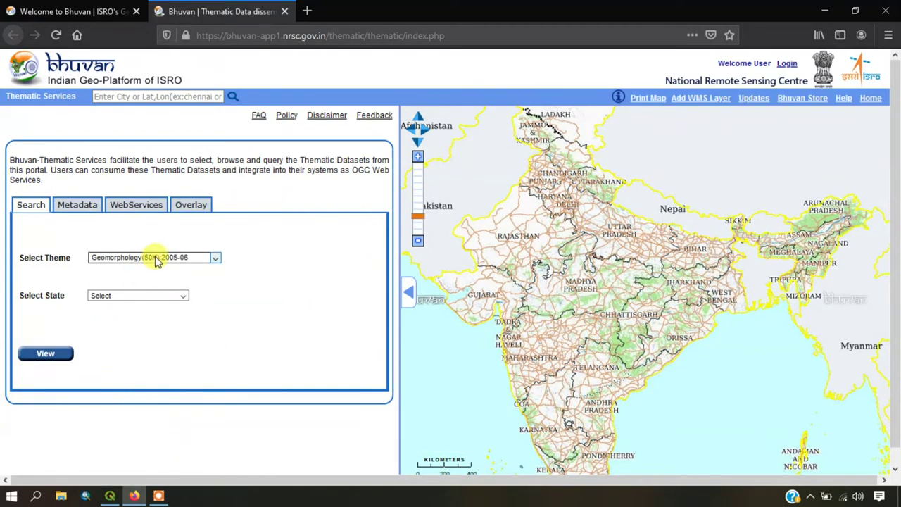
# Set the state to KERALA with all districts and view the layer on the map
pyautogui.click(138, 298)
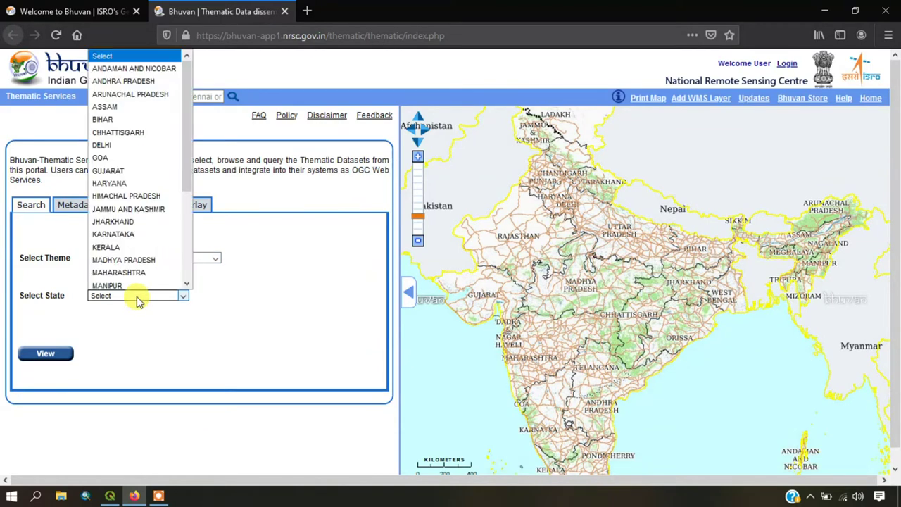
pyautogui.click(140, 244)
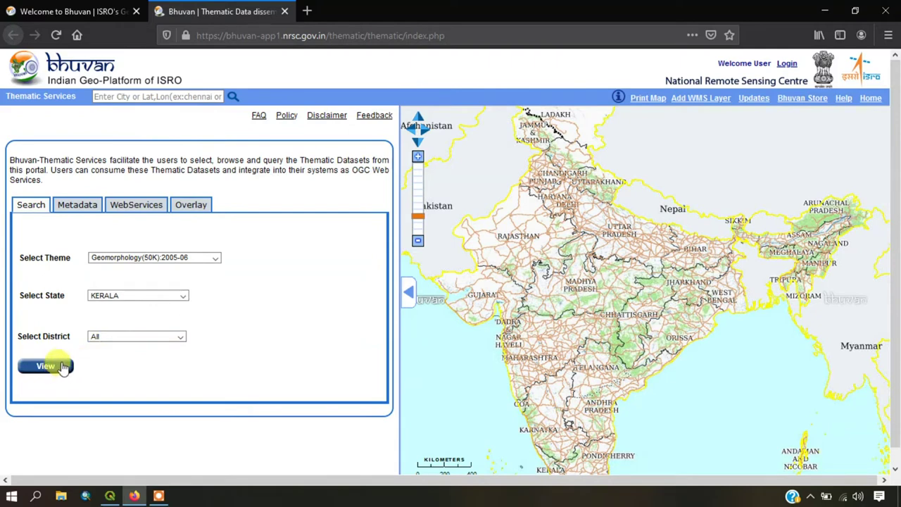
pyautogui.click(102, 338)
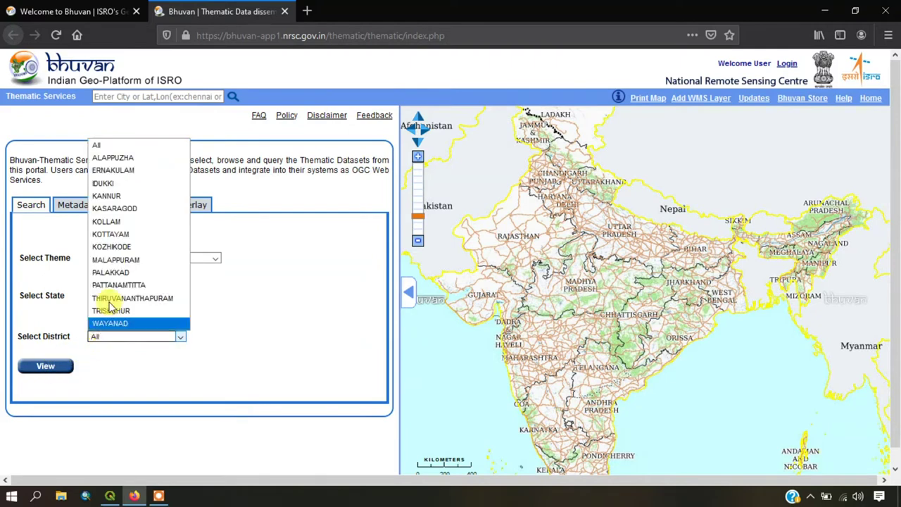
pyautogui.click(120, 337)
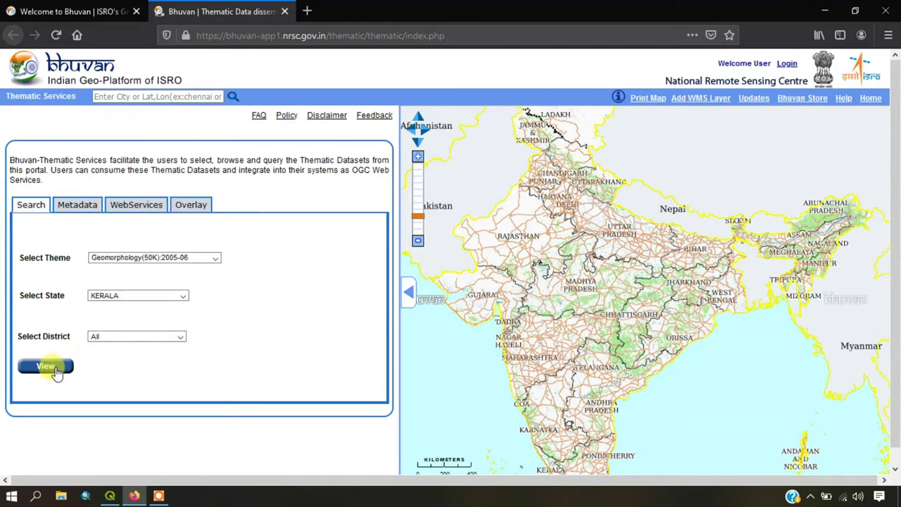
pyautogui.click(46, 367)
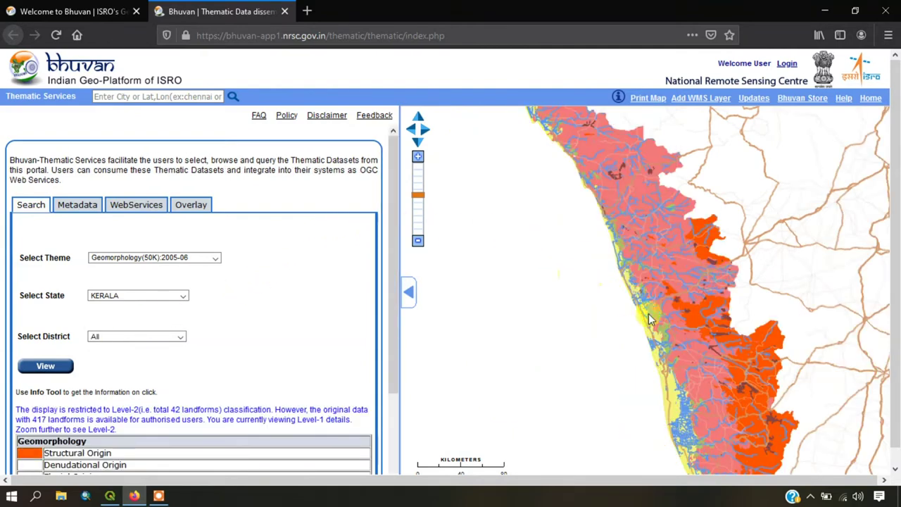
# Pan and zoom along the Kerala coast until the legend lists Level-2 landform classes
pyautogui.moveTo(672, 261); pyautogui.dragTo(583, 218)
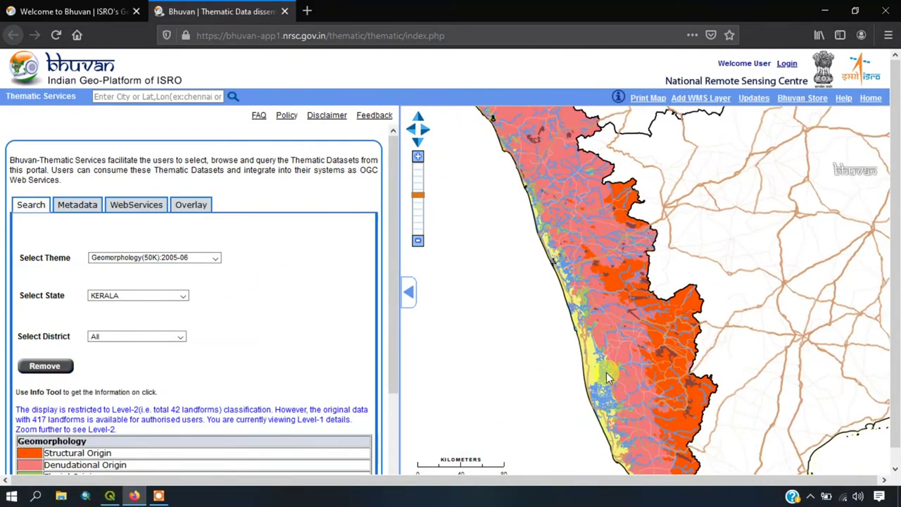
pyautogui.scroll(2, 606, 372)
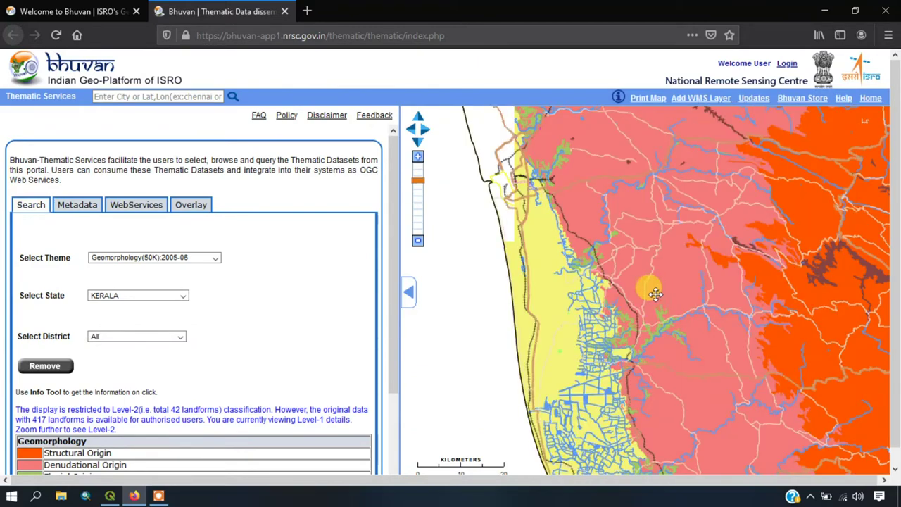
pyautogui.moveTo(656, 295); pyautogui.dragTo(609, 254)
pyautogui.scroll(2, 584, 215)
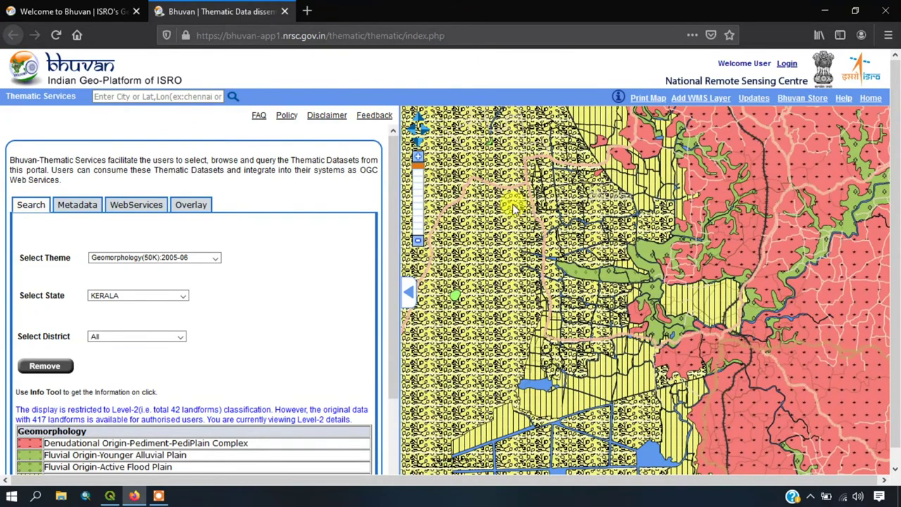
pyautogui.moveTo(513, 202); pyautogui.dragTo(609, 343)
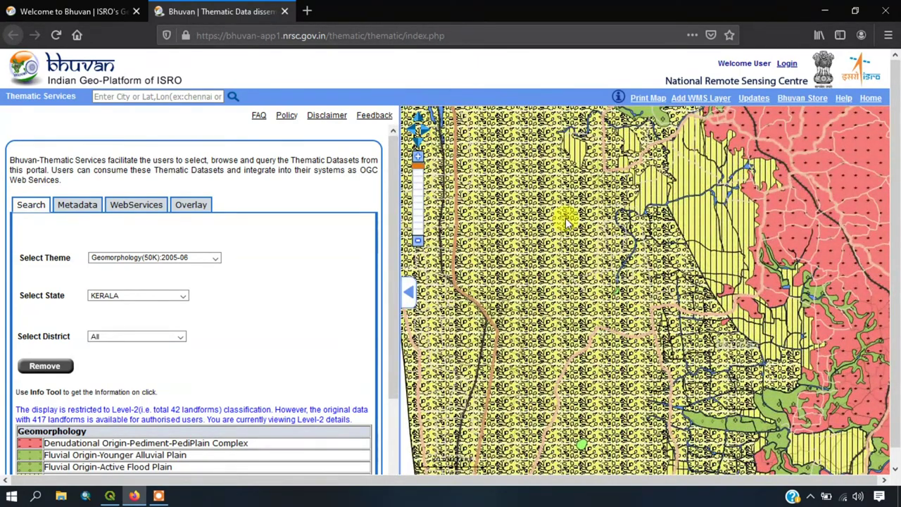
pyautogui.scroll(-3, 218, 294)
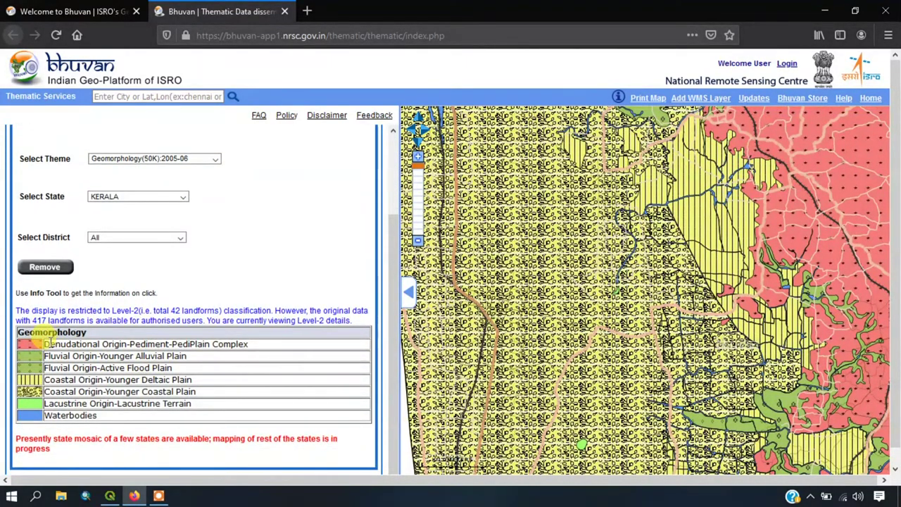
pyautogui.scroll(2, 136, 332)
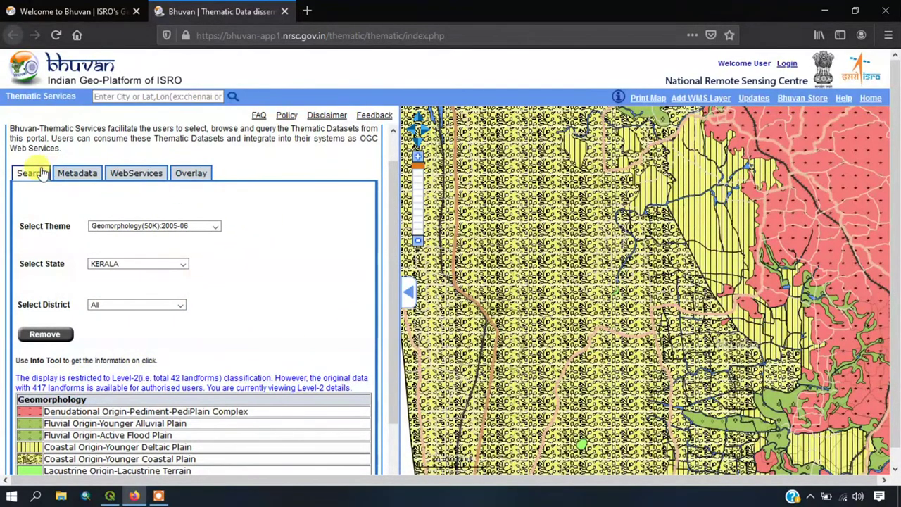
pyautogui.click(123, 177)
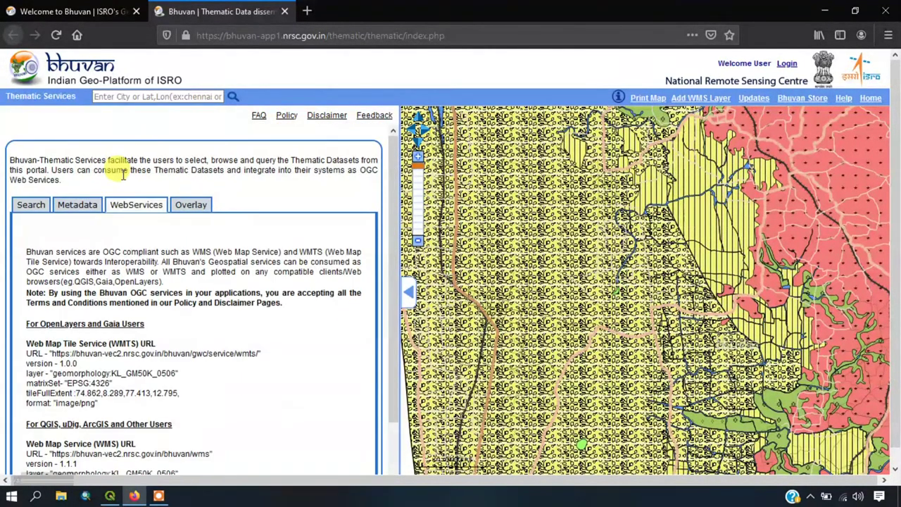
pyautogui.scroll(-2, 209, 338)
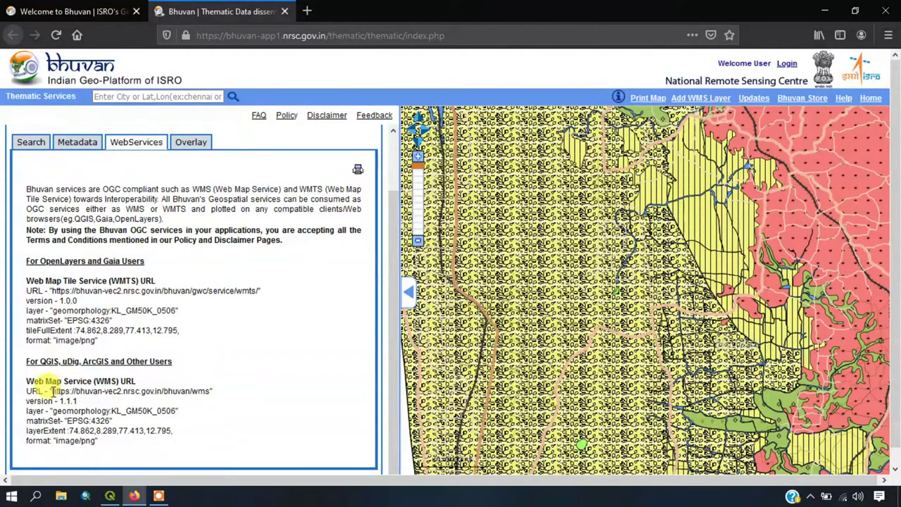
pyautogui.moveTo(52, 392); pyautogui.dragTo(208, 391)
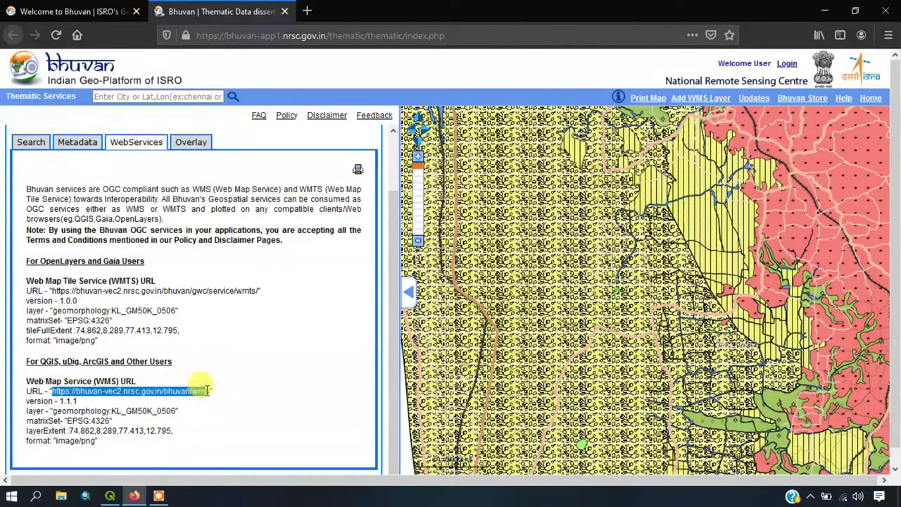
pyautogui.rightClick(199, 390)
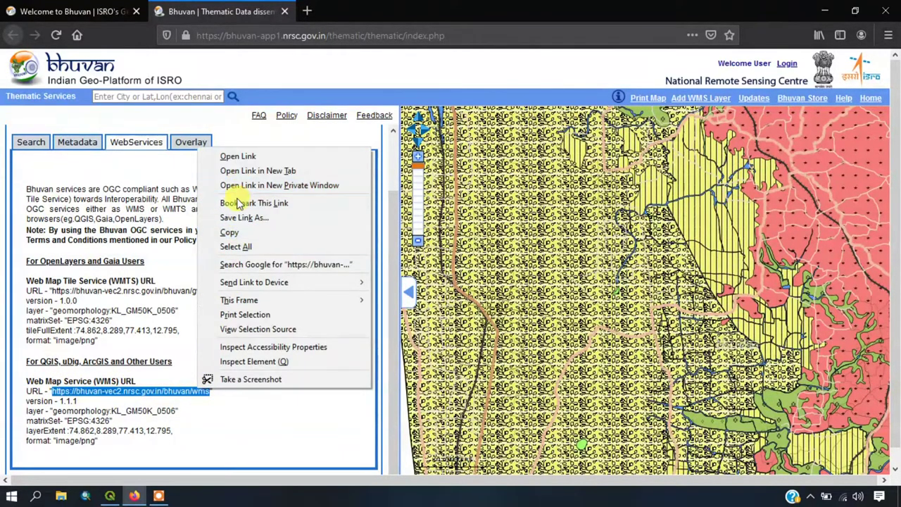
pyautogui.click(229, 232)
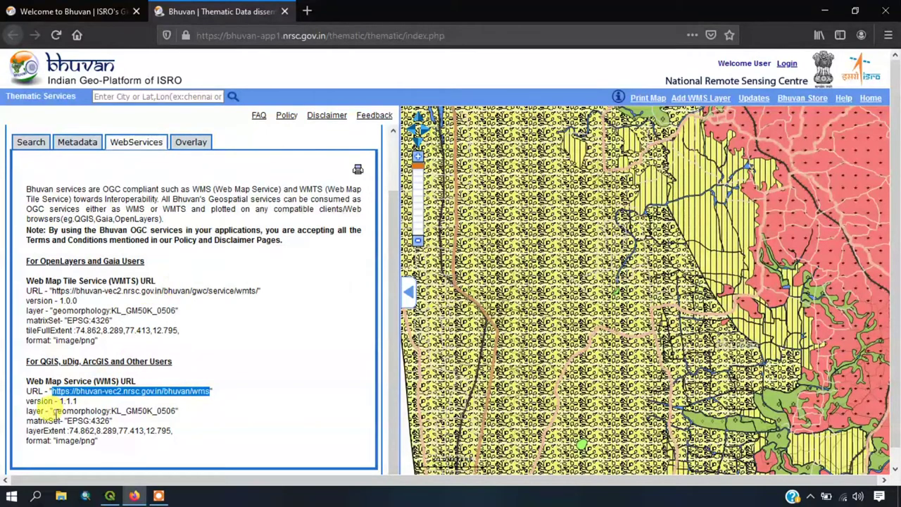
pyautogui.moveTo(54, 412); pyautogui.dragTo(124, 410)
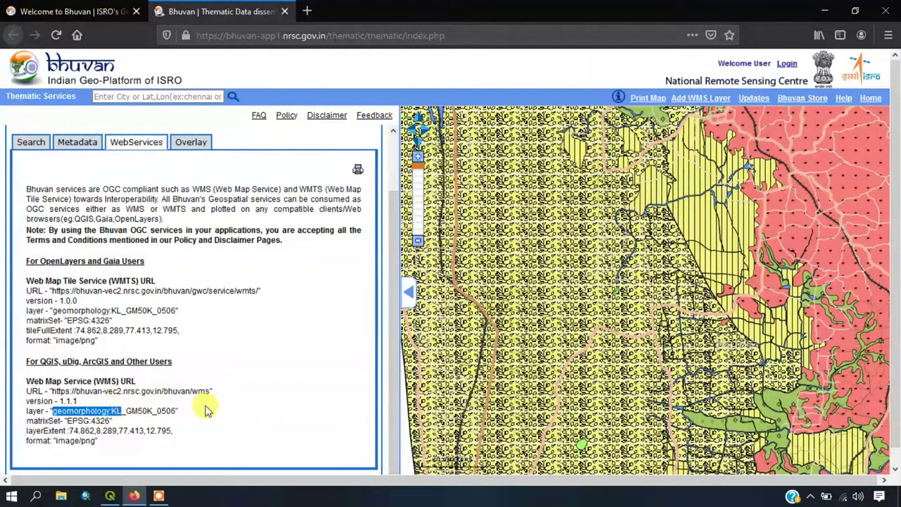
pyautogui.click(206, 410)
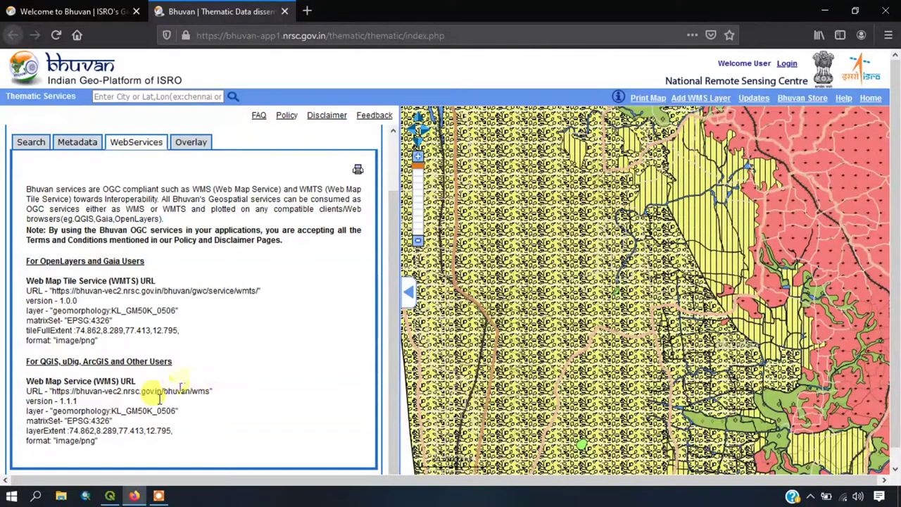
# In QGIS, open Layer > Add Layer > Add WMS/WMTS Layer and begin a New connection
pyautogui.click(109, 493)
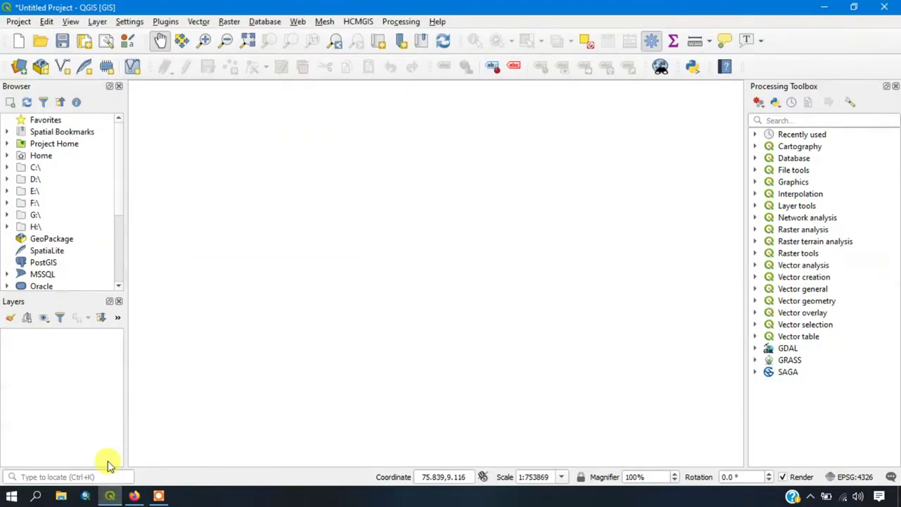
pyautogui.click(97, 21)
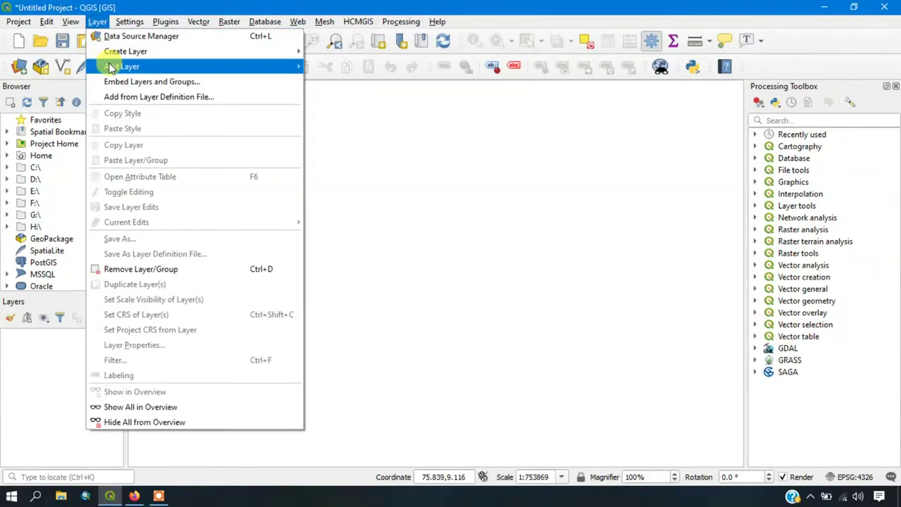
pyautogui.moveTo(109, 67)
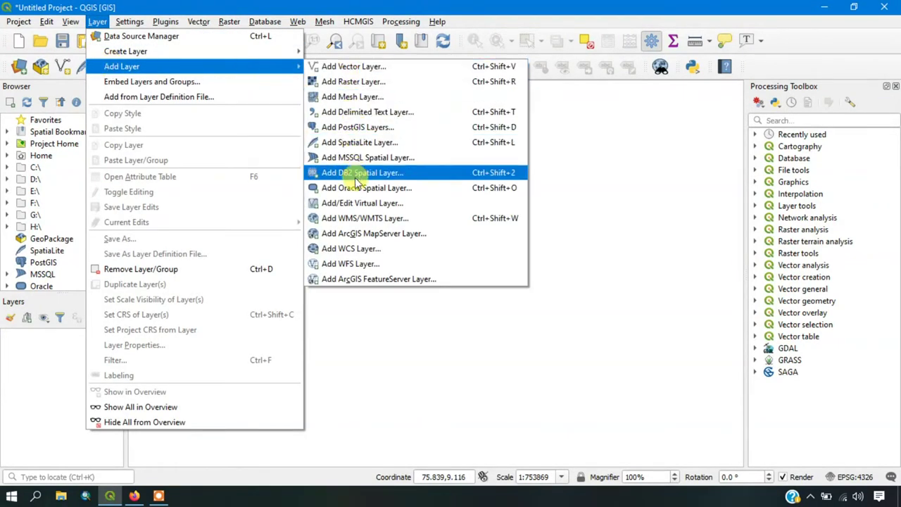
pyautogui.click(357, 222)
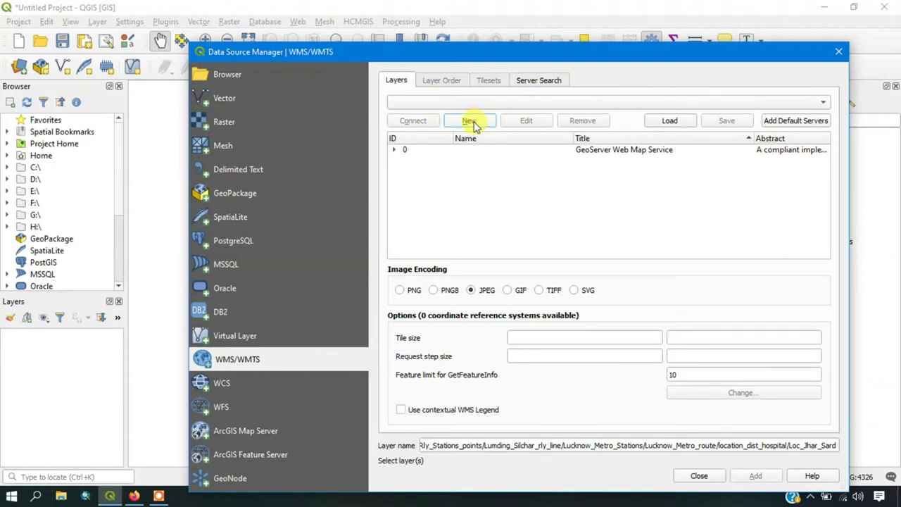
pyautogui.click(470, 121)
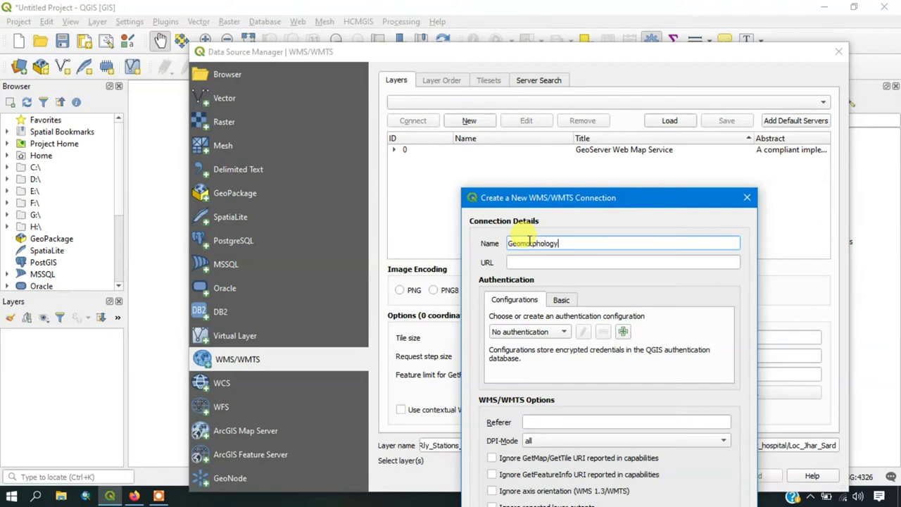
pyautogui.click(520, 262)
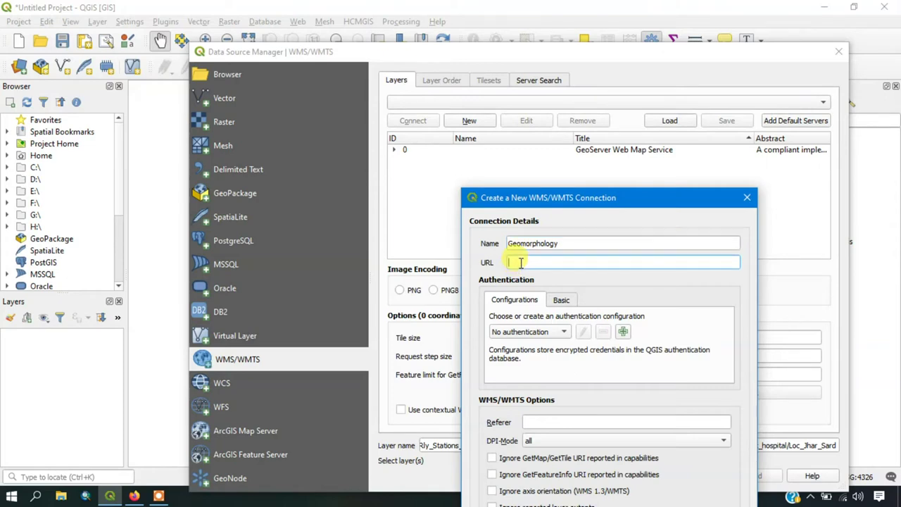
pyautogui.hotkey('ctrl', 'v')
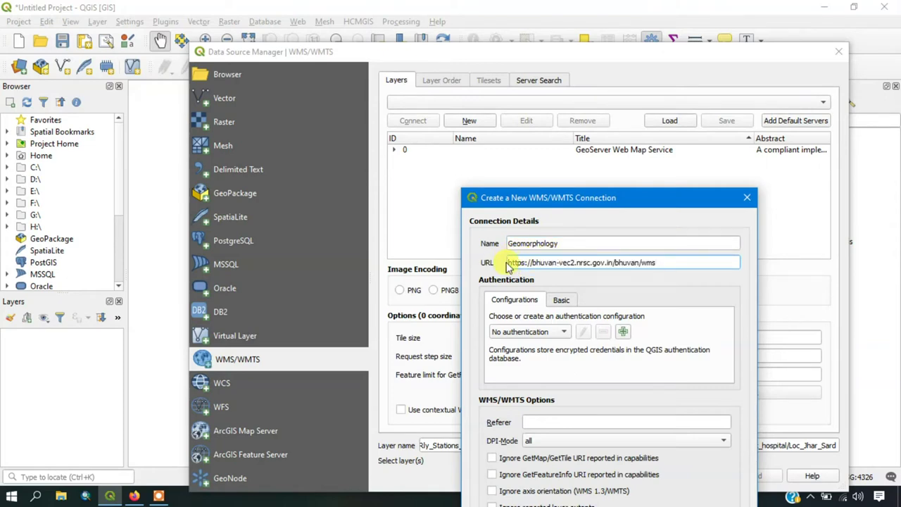
pyautogui.click(134, 496)
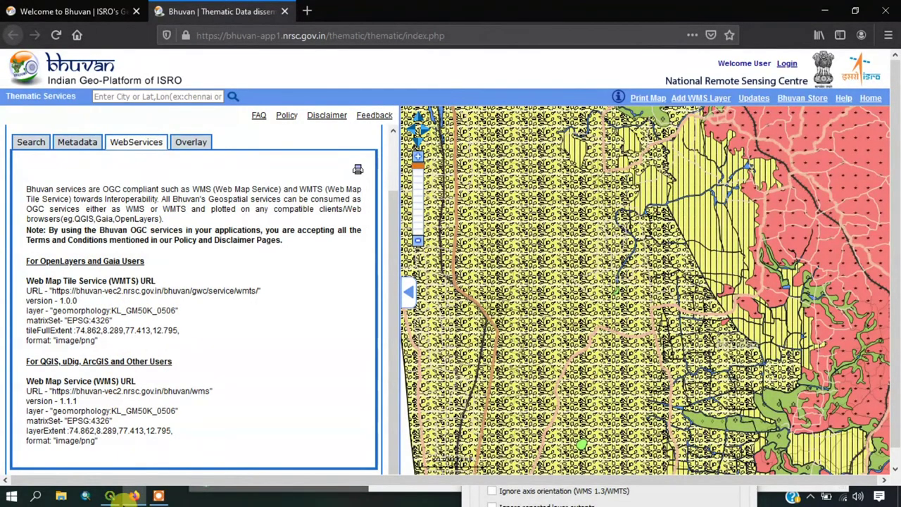
pyautogui.click(109, 496)
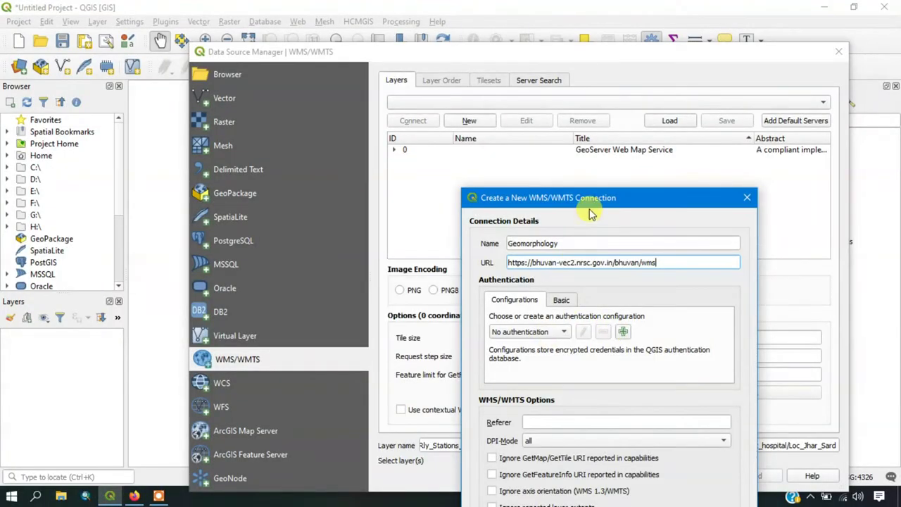
pyautogui.moveTo(590, 206); pyautogui.dragTo(541, 75)
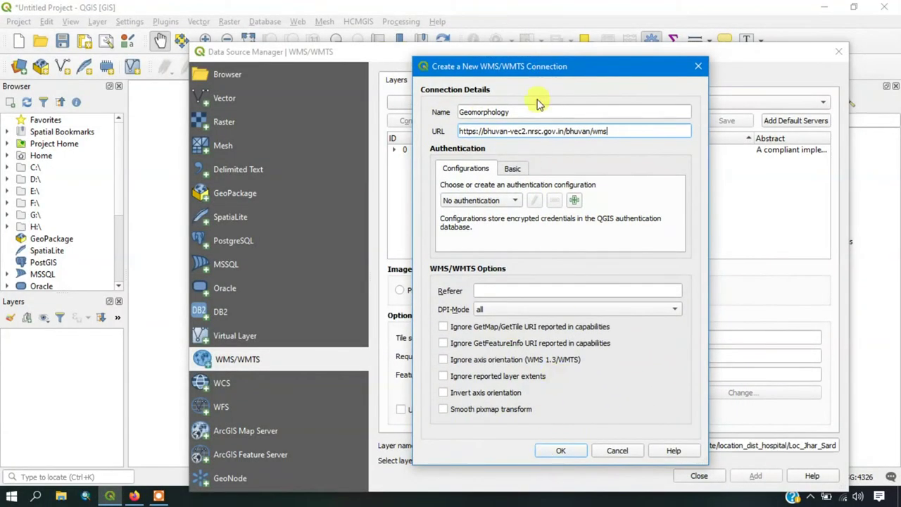
pyautogui.click(544, 453)
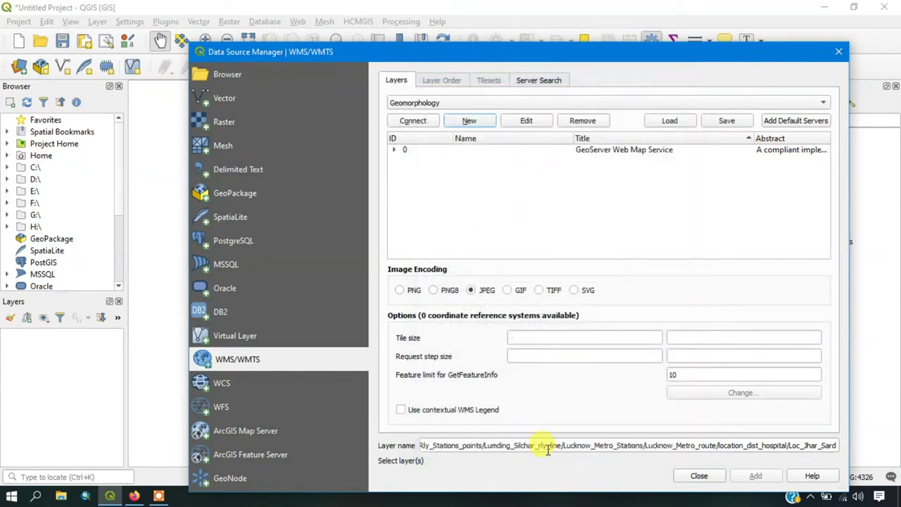
# Connect to the Geomorphology server to list layers such as geomorphology:GANGA_GEOM
pyautogui.moveTo(608, 61); pyautogui.dragTo(599, 29)
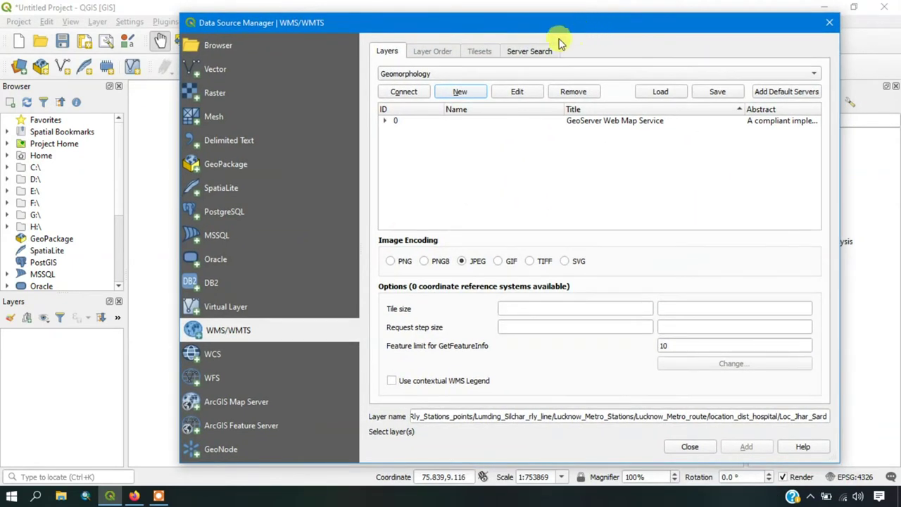
pyautogui.click(413, 94)
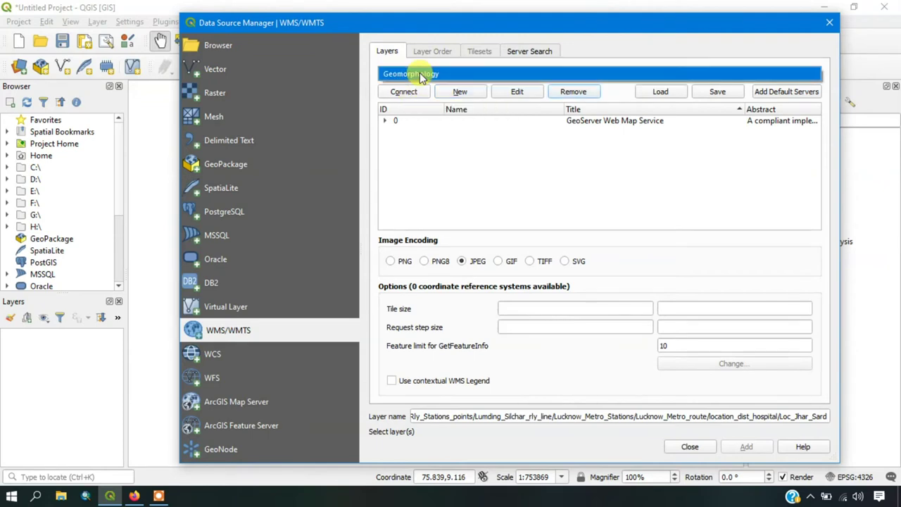
pyautogui.click(415, 94)
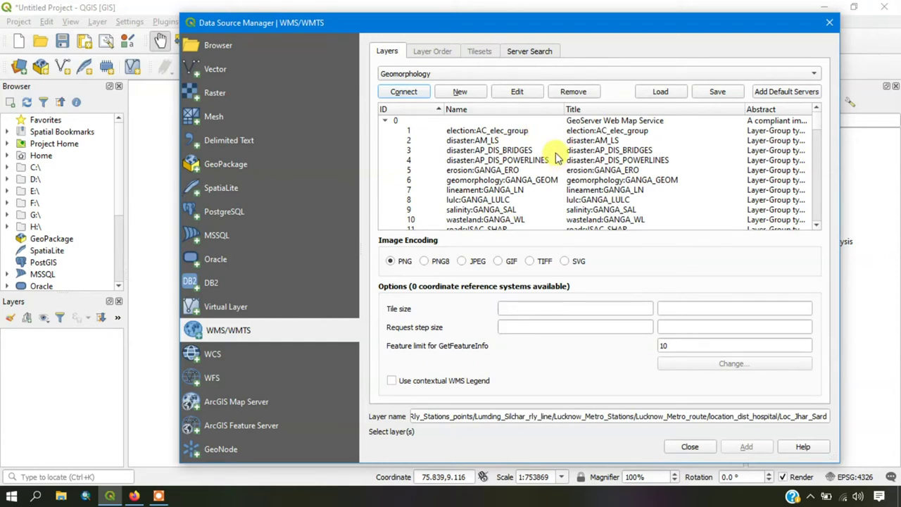
# Sort the server layers by name, select geomorphology:KL_GM50K_0506, and switch to Firefox
pyautogui.click(514, 111)
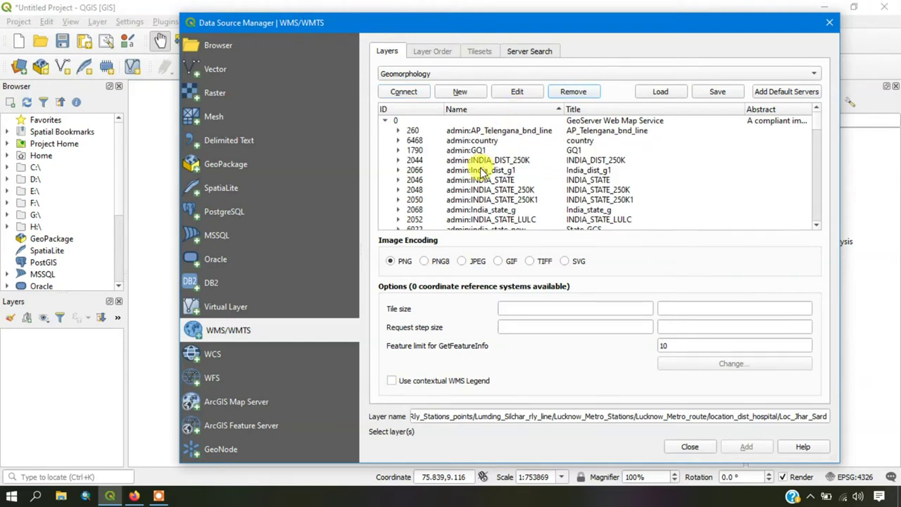
pyautogui.scroll(-1, 479, 169)
pyautogui.click(466, 181)
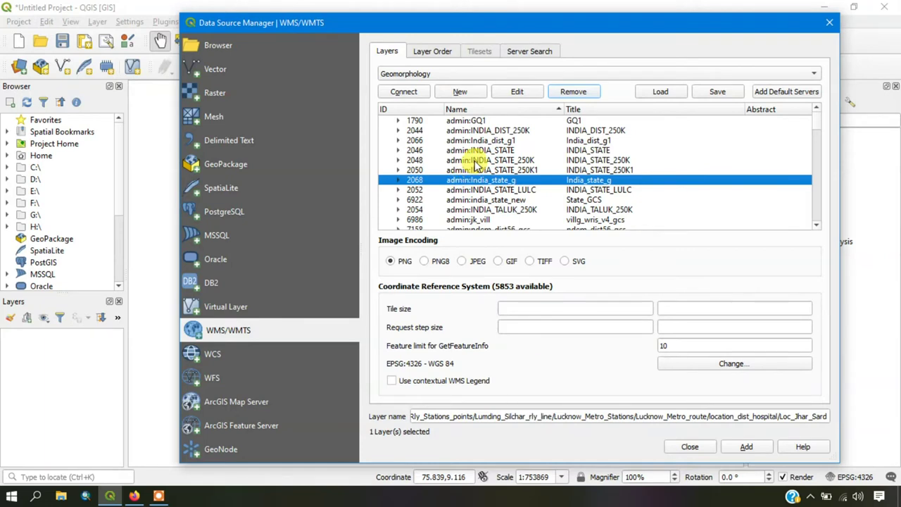
pyautogui.scroll(-5, 477, 164)
pyautogui.scroll(-4, 476, 163)
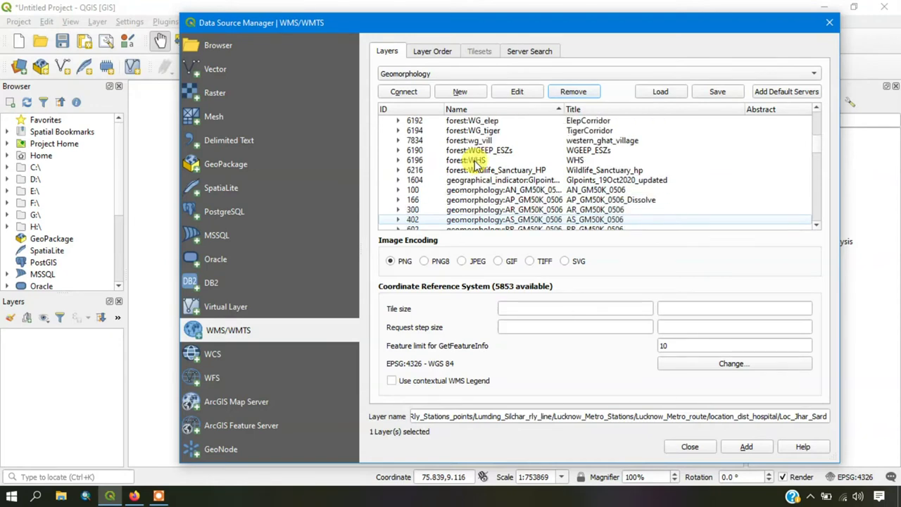
pyautogui.scroll(-7, 476, 164)
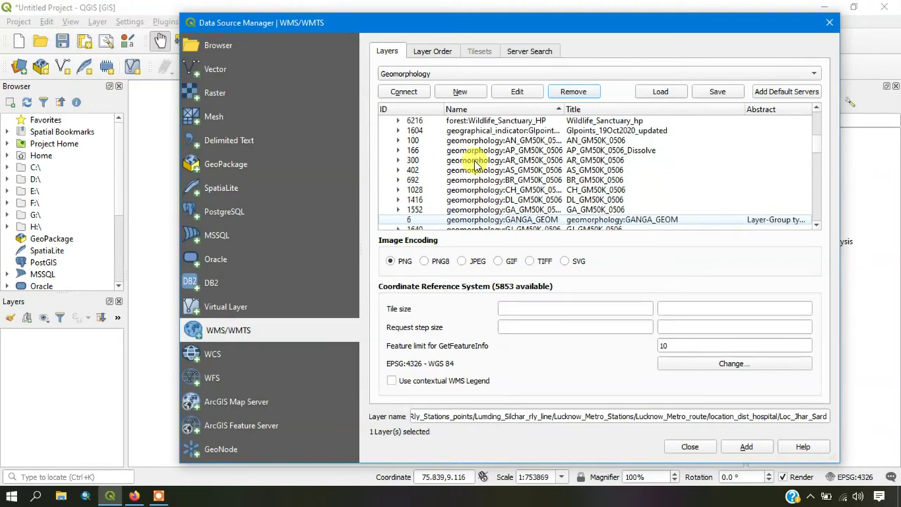
pyautogui.scroll(-6, 476, 164)
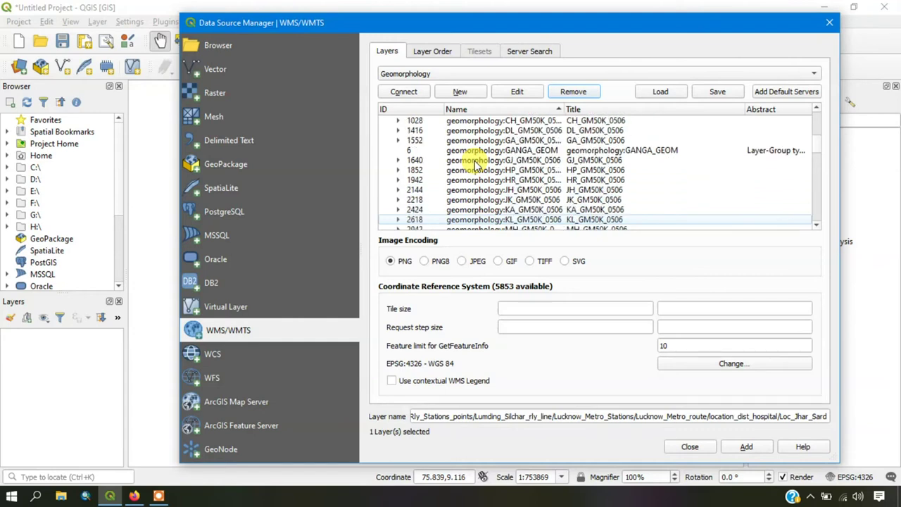
pyautogui.scroll(-1, 476, 164)
pyautogui.click(476, 200)
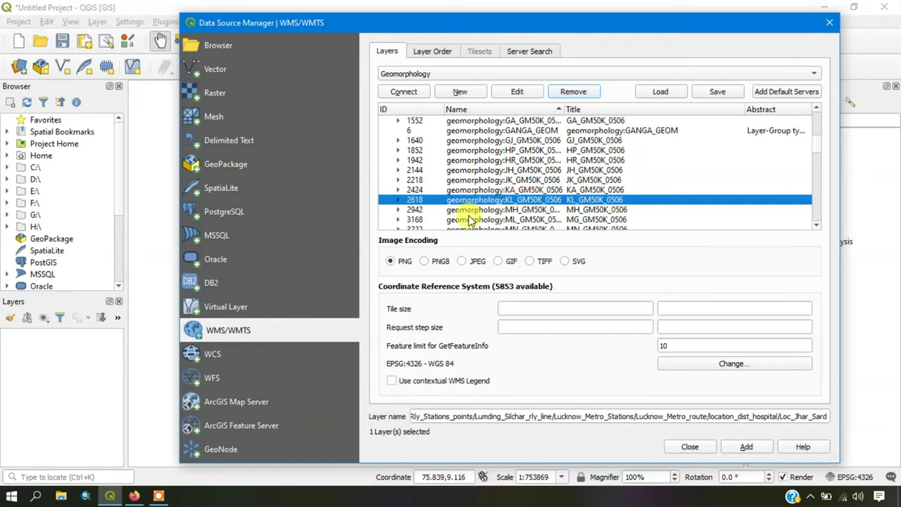
pyautogui.click(133, 496)
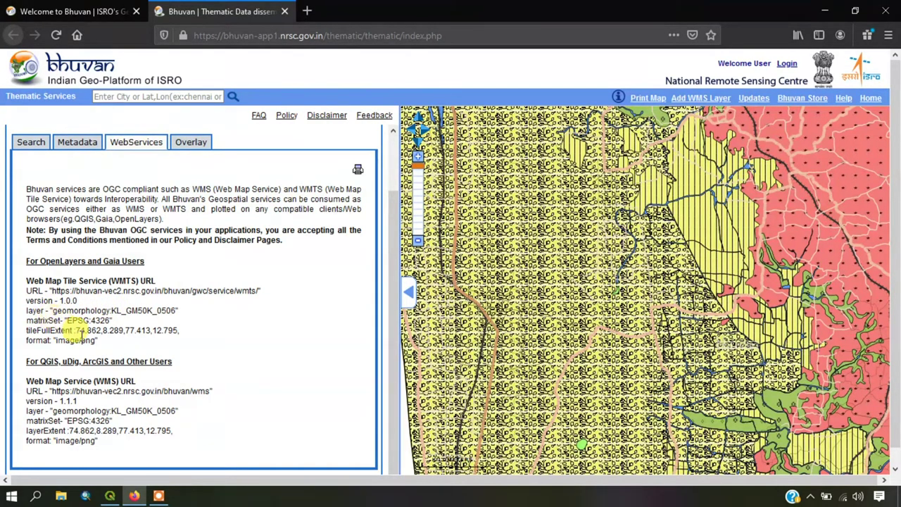
# Compare the layer name geomorphology:KL_GM50K_0506 on the Bhuvan page, then go back to QGIS
pyautogui.scroll(-1, 60, 317)
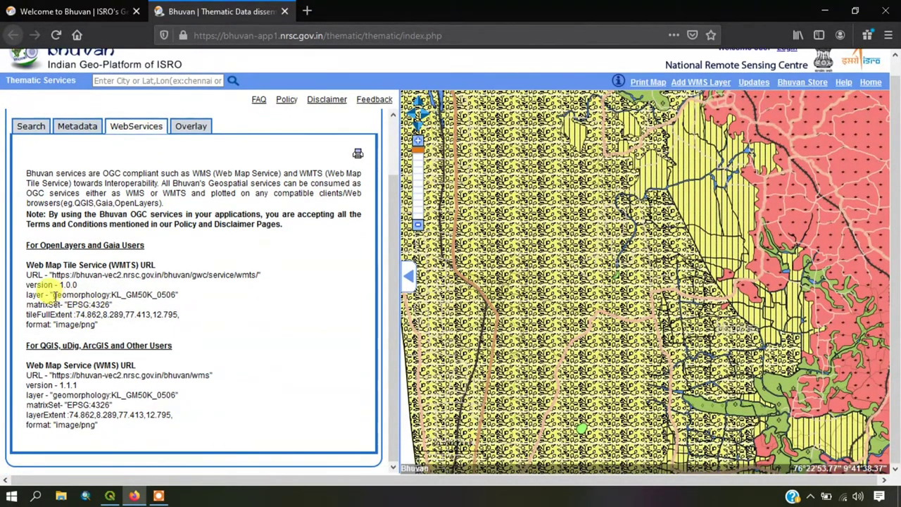
pyautogui.moveTo(52, 294); pyautogui.dragTo(176, 294)
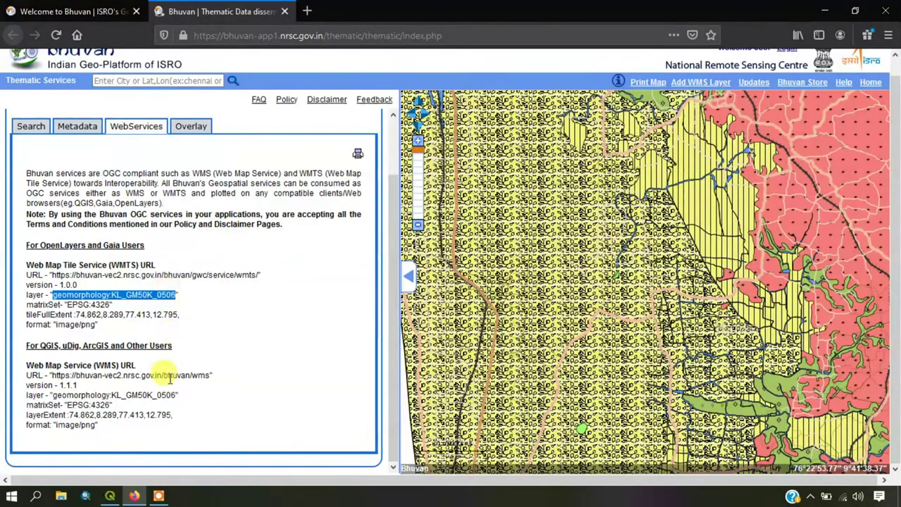
pyautogui.click(110, 497)
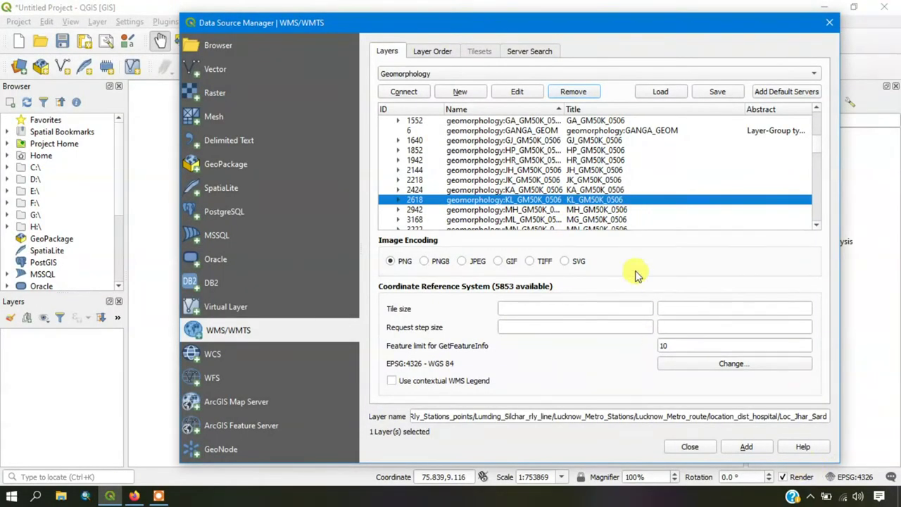
# Add geomorphology:KL_GM50K_0506 to the project and close the Data Source Manager
pyautogui.click(746, 446)
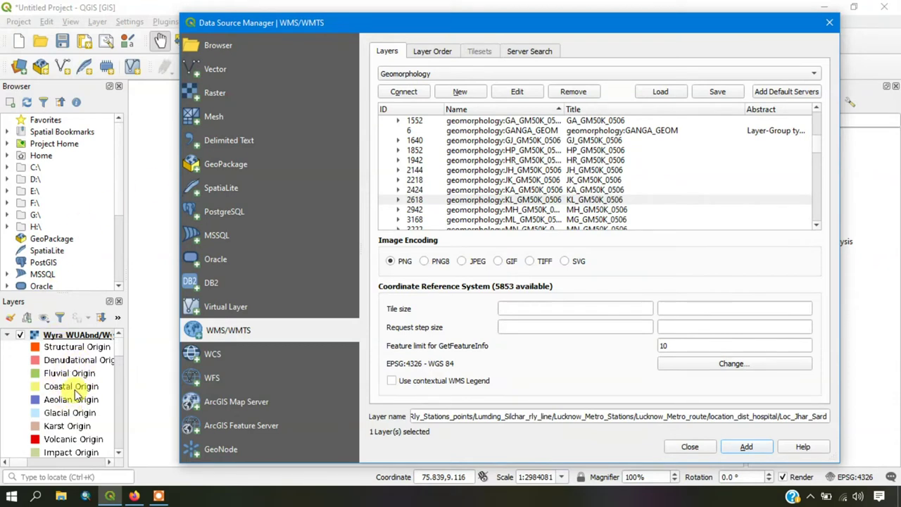
pyautogui.click(831, 24)
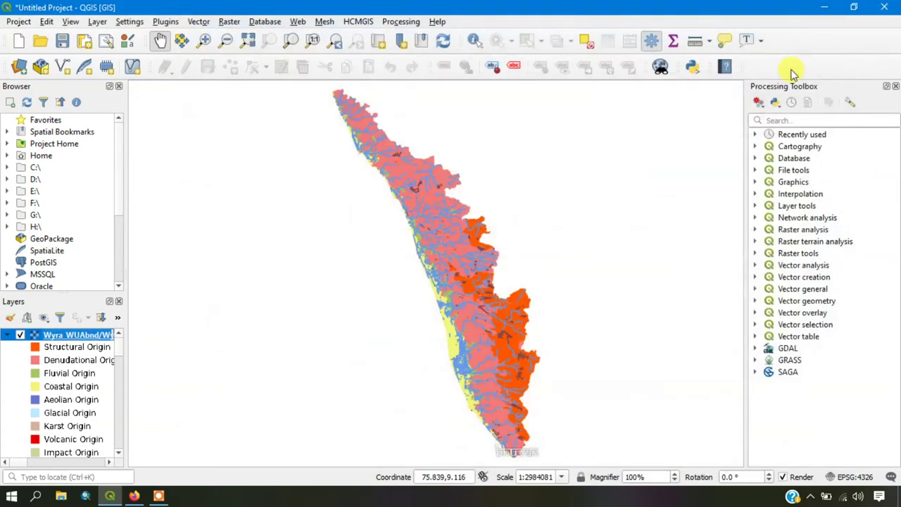
# Zoom and pan across the Kerala geomorphology map, then open the WMS layer's context menu
pyautogui.scroll(-2, 451, 331)
pyautogui.scroll(3, 451, 331)
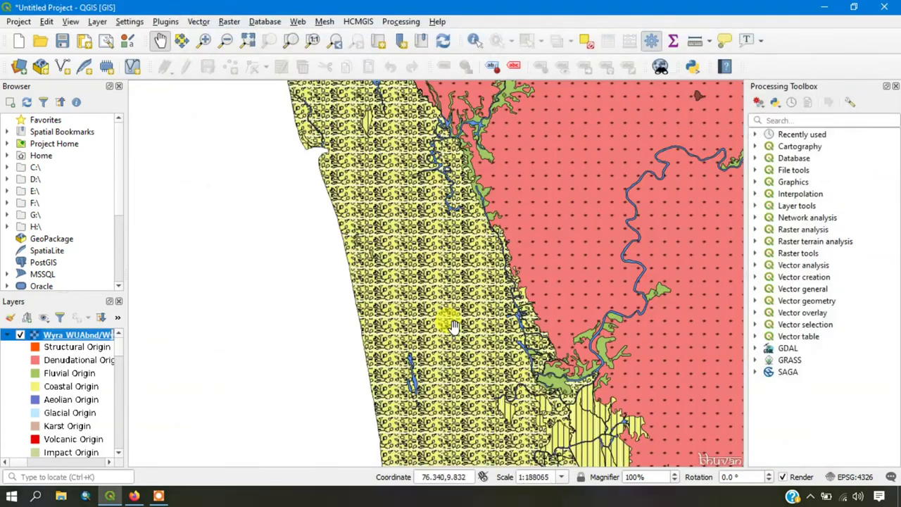
pyautogui.scroll(2, 452, 325)
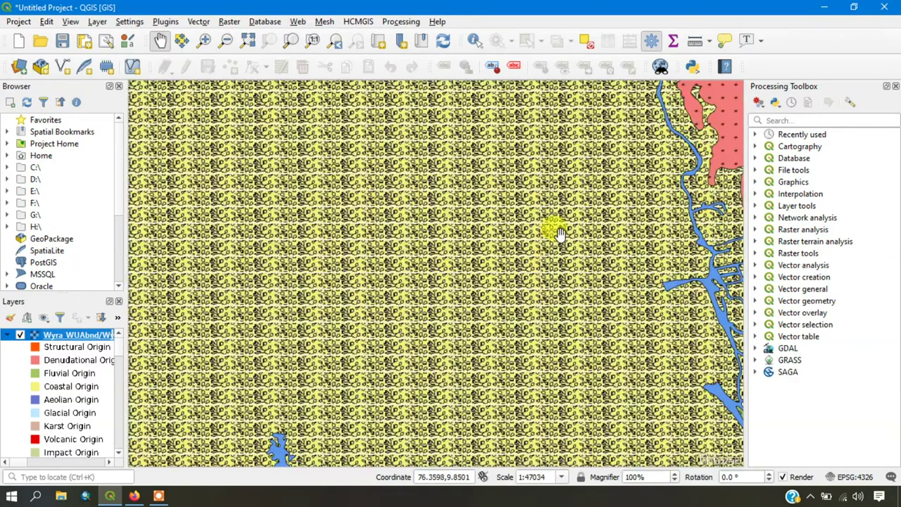
pyautogui.press('Right')
pyautogui.press('Right')
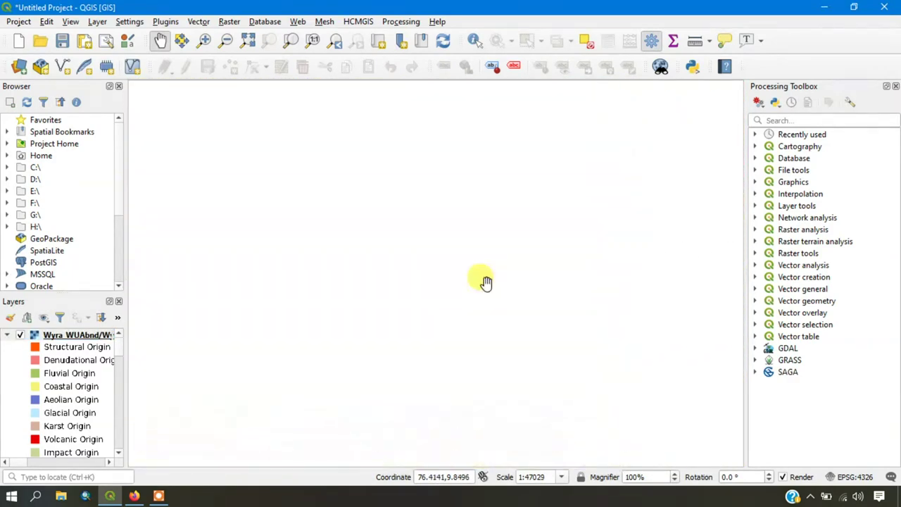
pyautogui.scroll(-1, 493, 244)
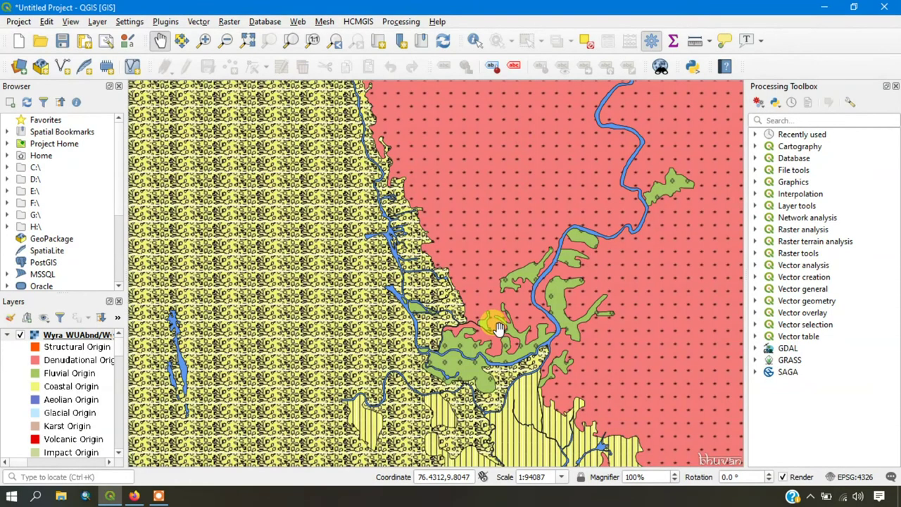
pyautogui.moveTo(497, 327); pyautogui.dragTo(352, 292)
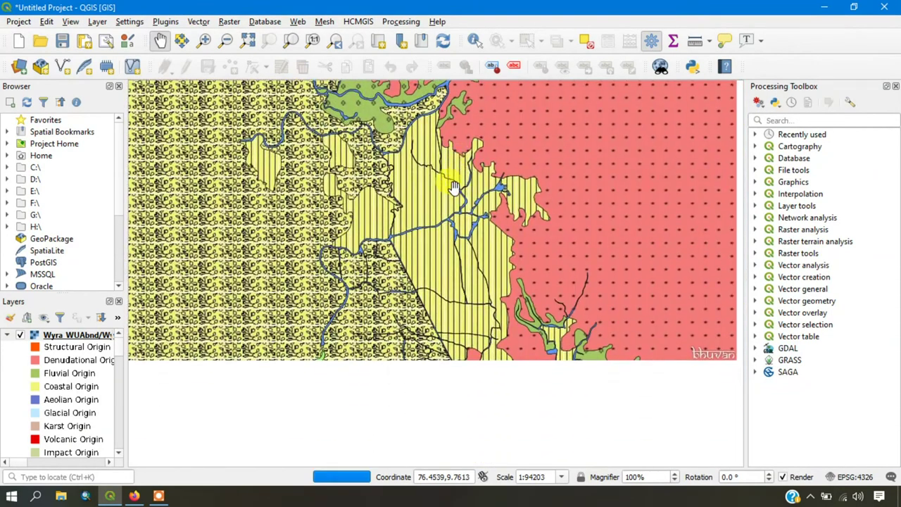
pyautogui.scroll(-1, 466, 266)
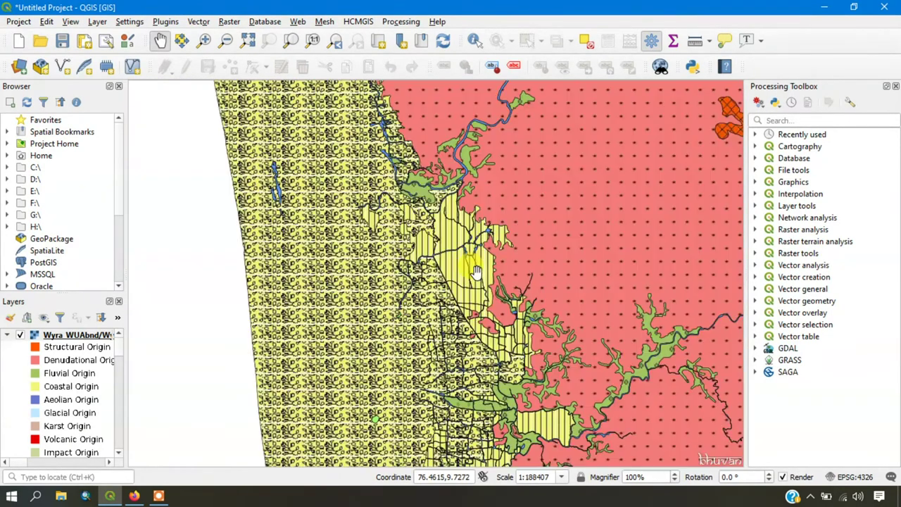
pyautogui.scroll(-1, 465, 264)
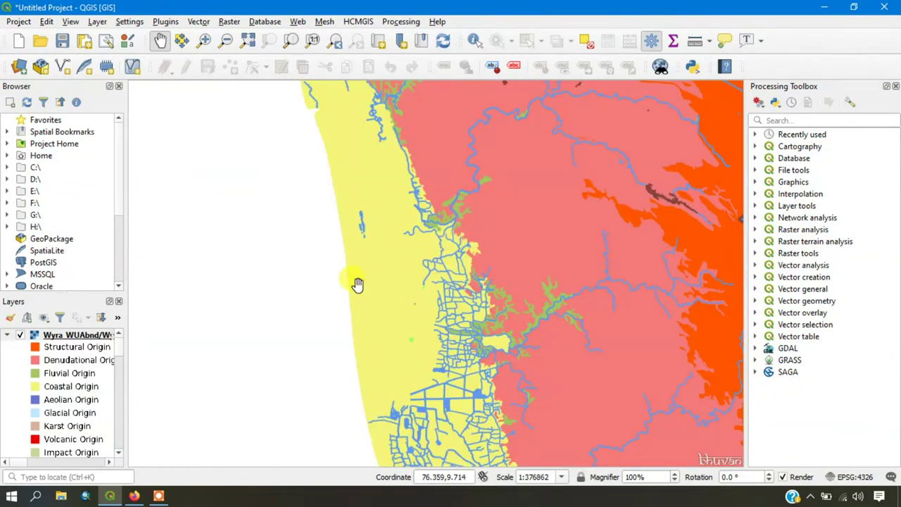
pyautogui.rightClick(54, 334)
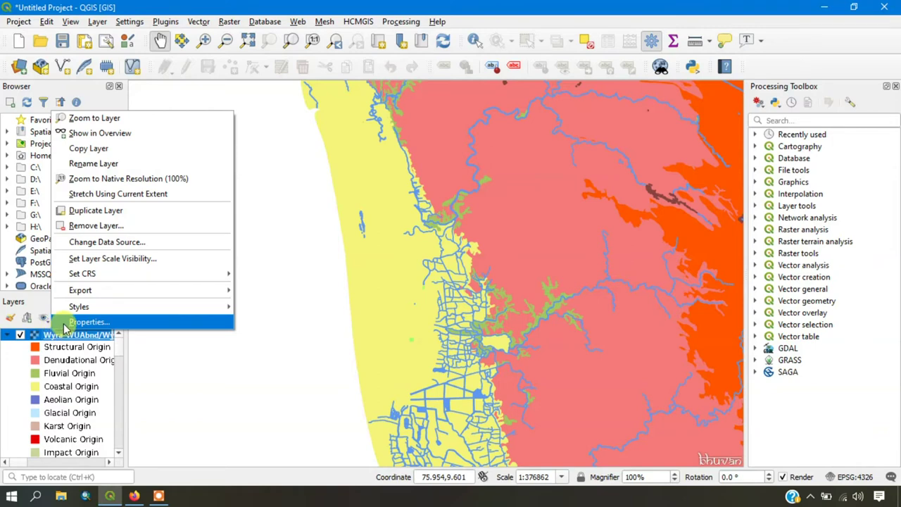
# Begin a Save As raster export without VRT, targeting geomor1 in G:\WMS
pyautogui.moveTo(74, 290)
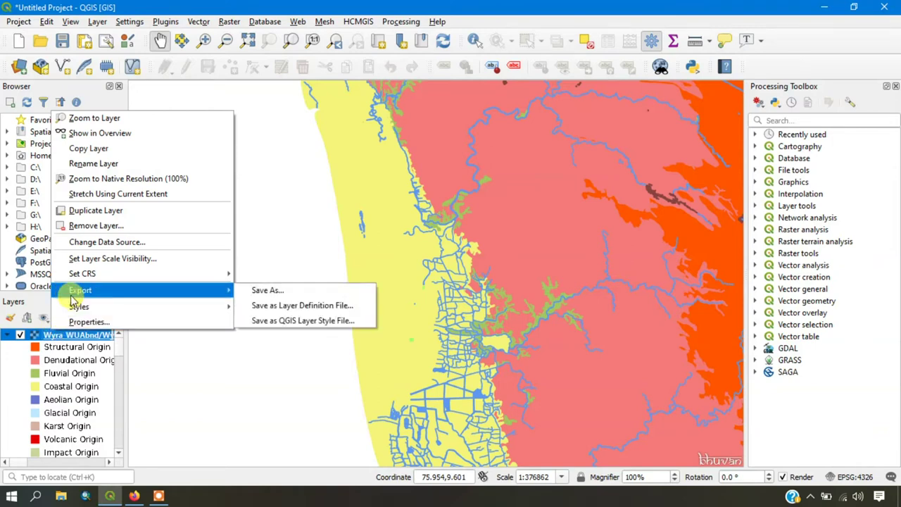
pyautogui.click(304, 294)
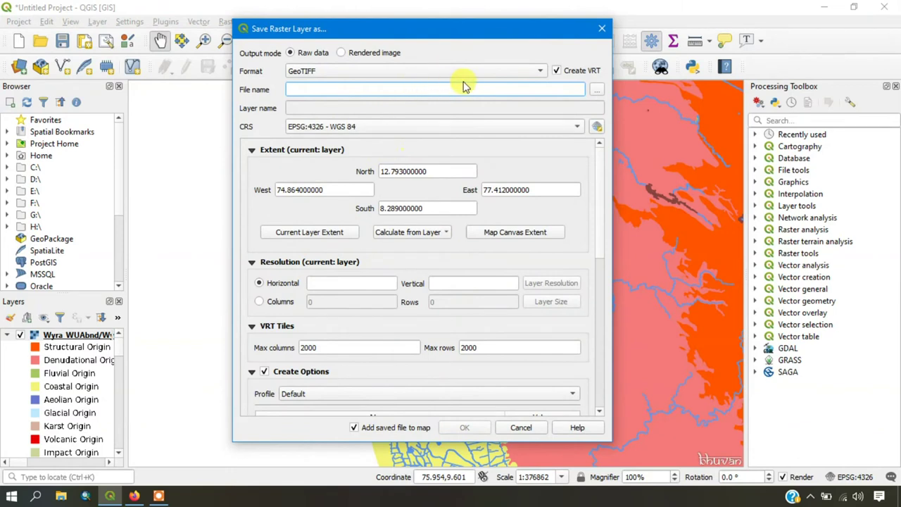
pyautogui.click(556, 72)
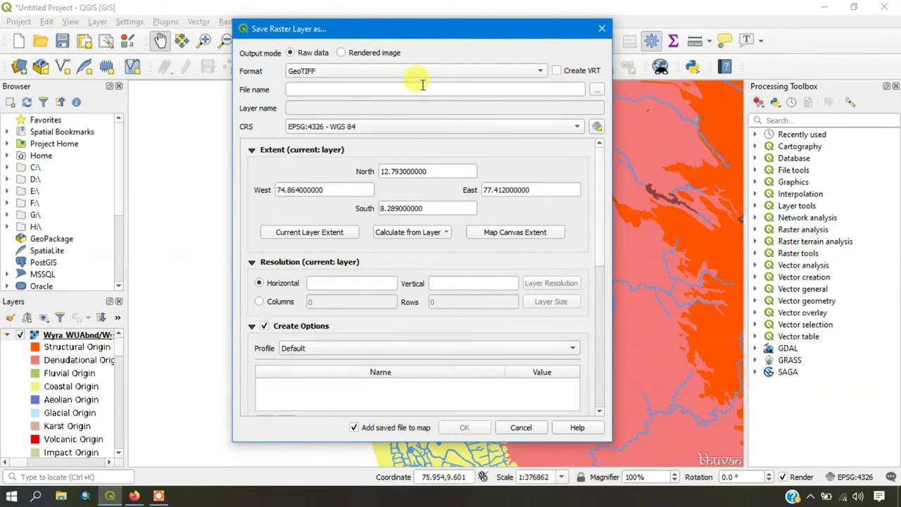
pyautogui.click(597, 92)
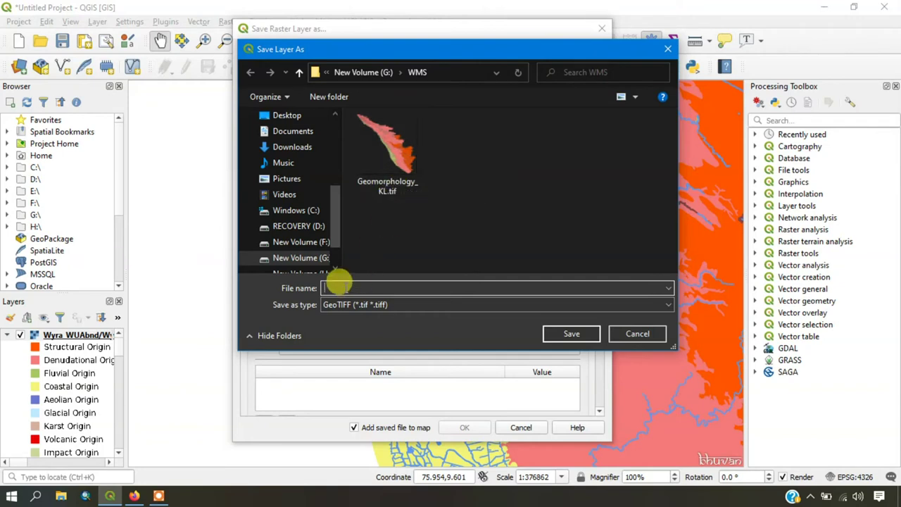
pyautogui.write('g')
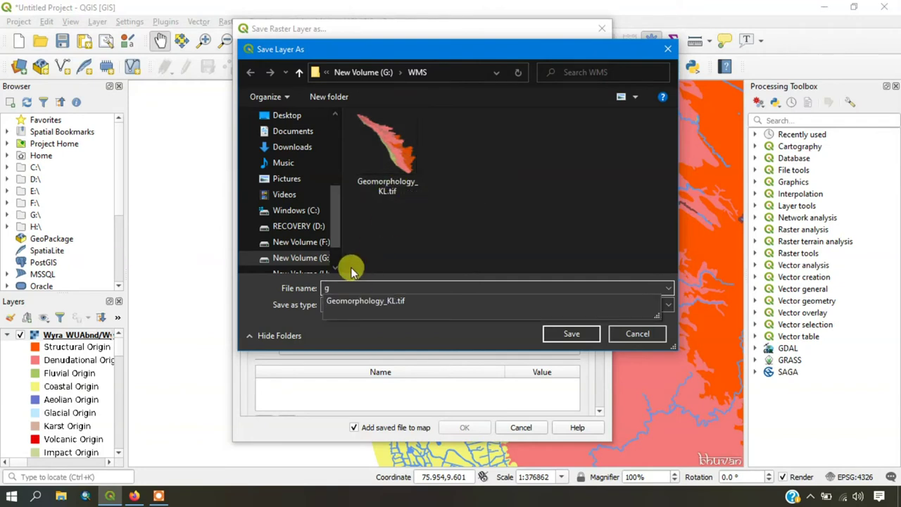
pyautogui.write('eo')
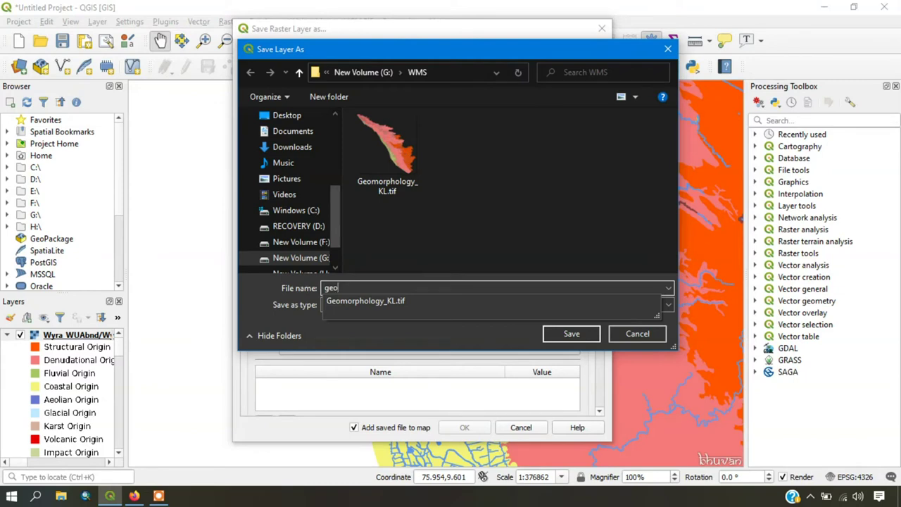
pyautogui.write('mor1')
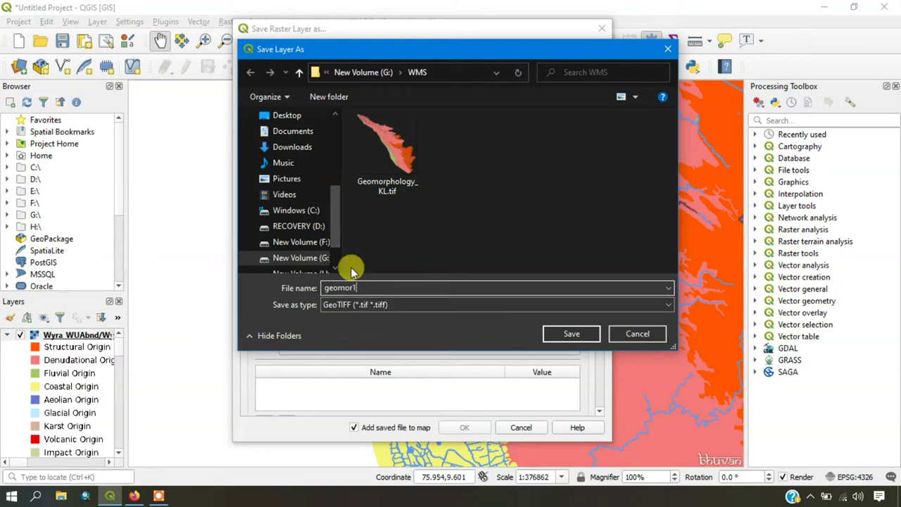
pyautogui.click(572, 331)
# Check which layers can supply the export extent
pyautogui.click(406, 237)
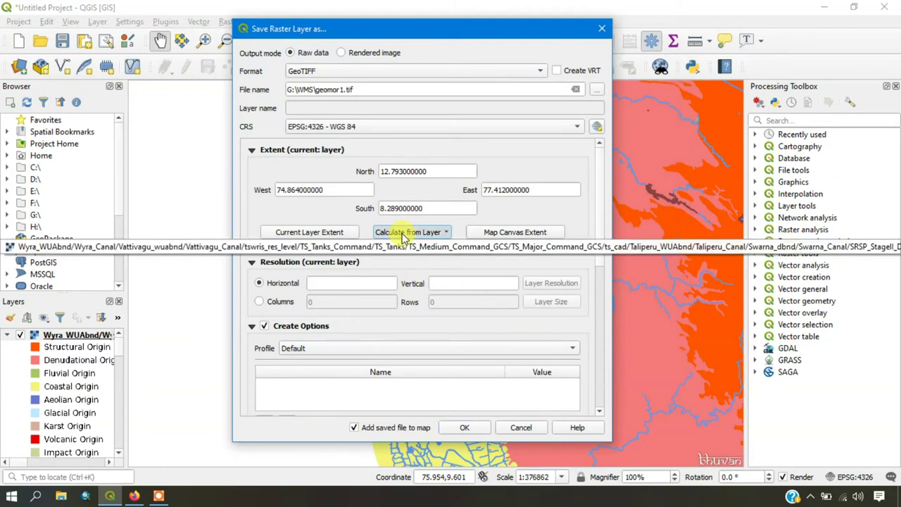
pyautogui.click(405, 236)
pyautogui.click(424, 237)
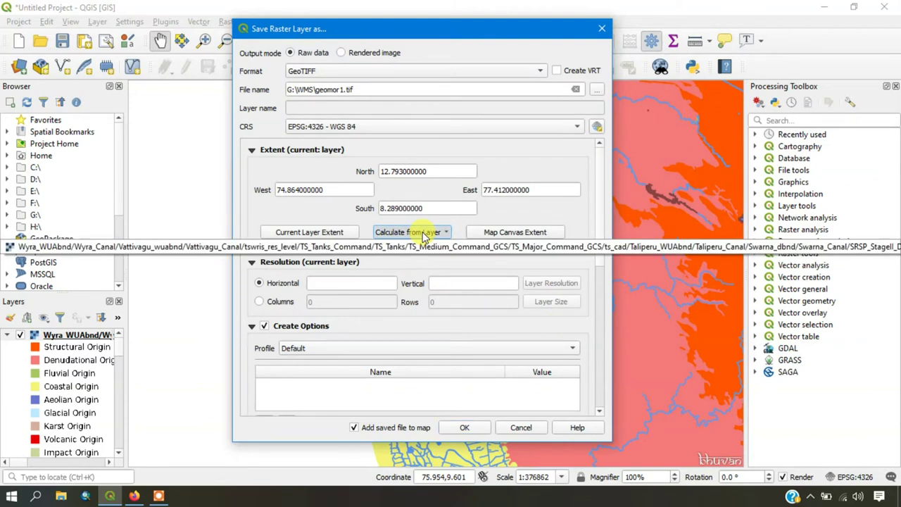
pyautogui.click(424, 237)
pyautogui.click(424, 236)
pyautogui.click(424, 237)
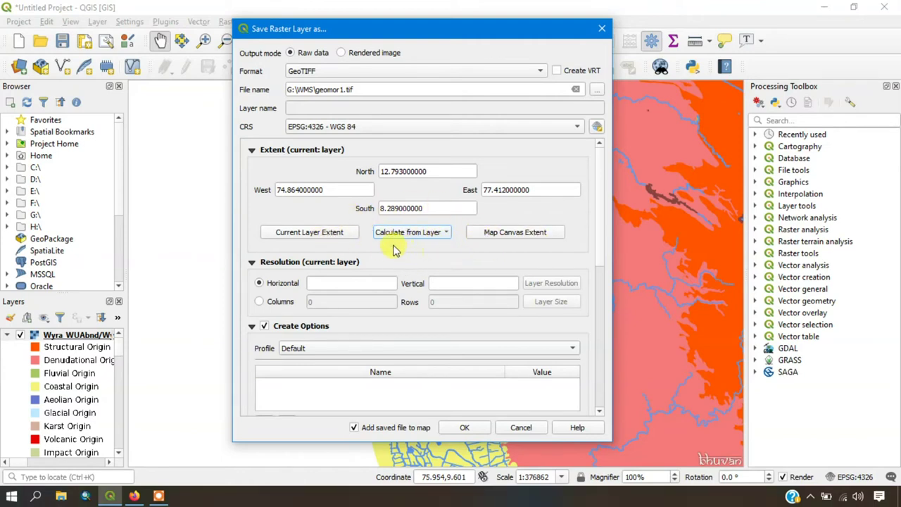
# Set the output resolution to 8000 columns by 8000 rows and start the export
pyautogui.click(280, 304)
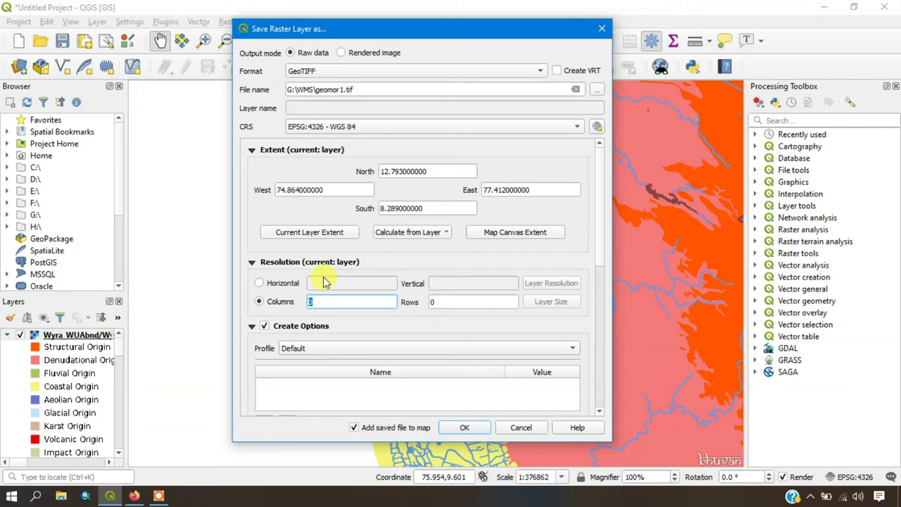
pyautogui.write('8000')
pyautogui.click(450, 299)
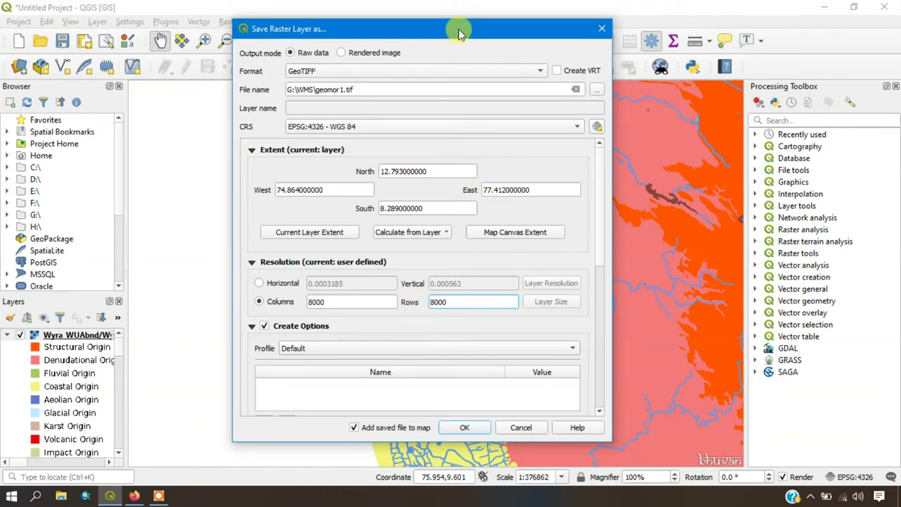
pyautogui.moveTo(459, 34); pyautogui.dragTo(445, 24)
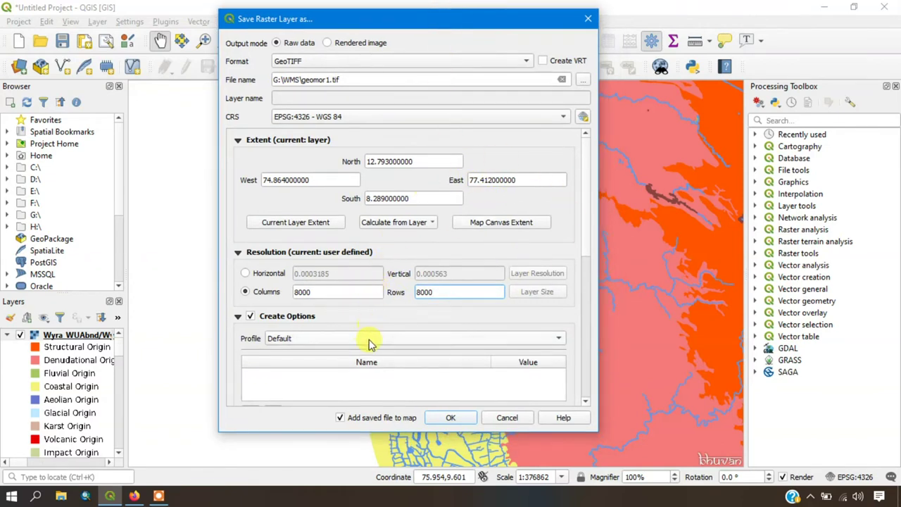
pyautogui.click(454, 417)
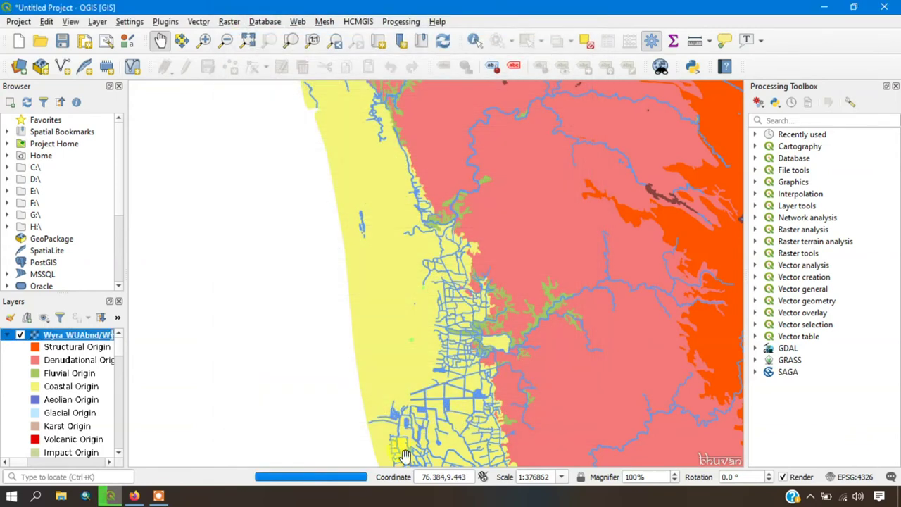
# Watch the geomor1.tif export finish, dismiss the completion notice, and open geomor1's context menu
pyautogui.click(278, 481)
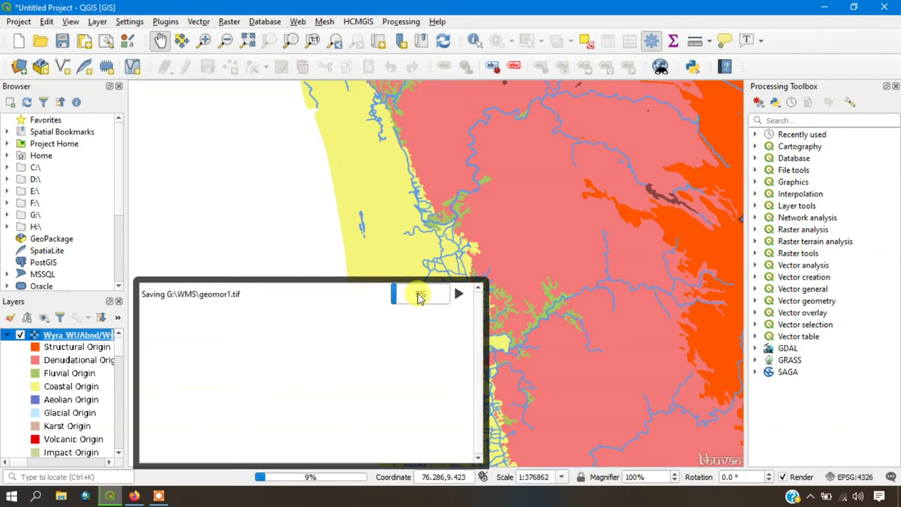
pyautogui.moveTo(421, 297)
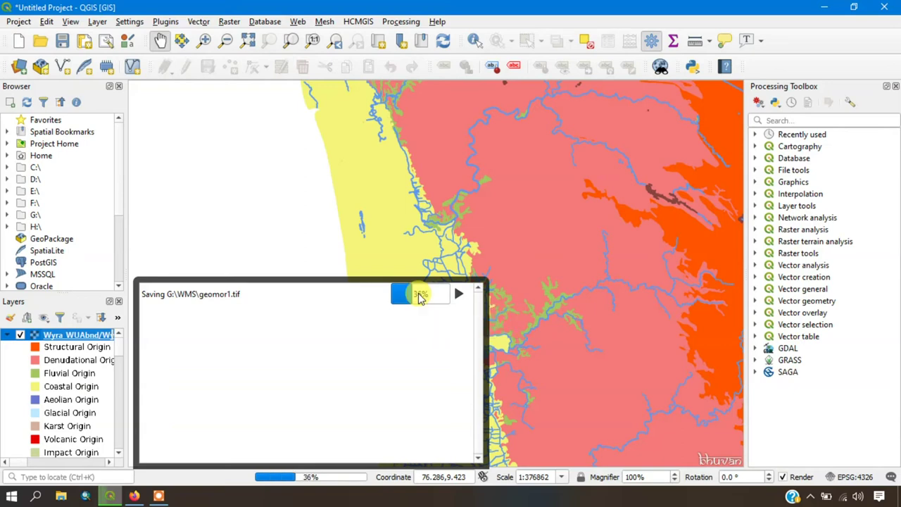
pyautogui.press('XF86AudioRaiseVolume')
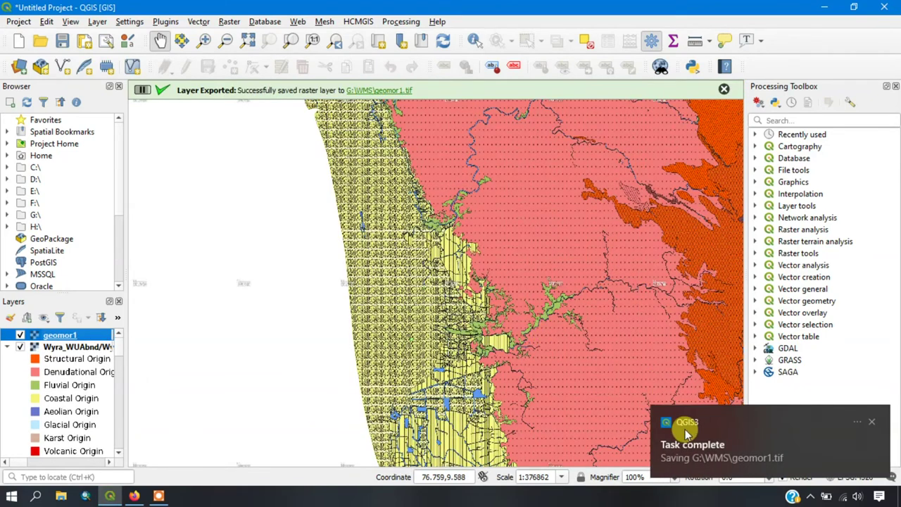
pyautogui.click(874, 424)
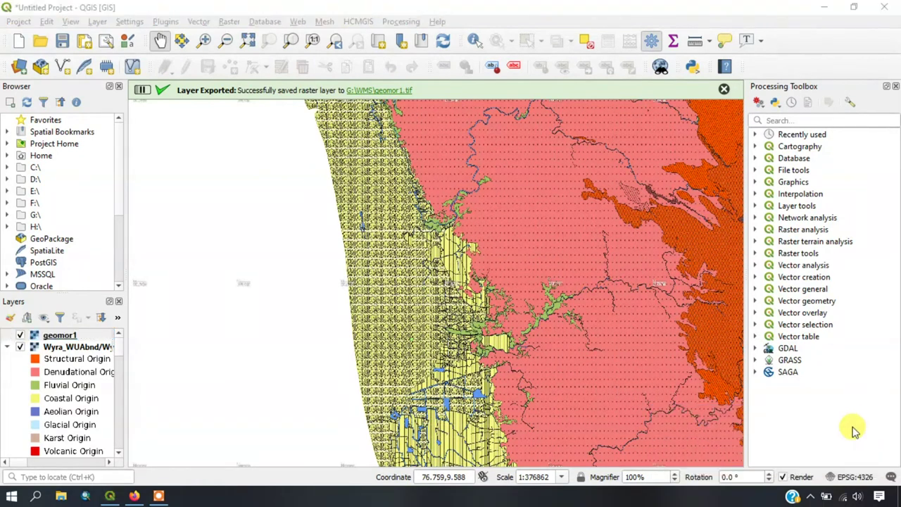
pyautogui.rightClick(53, 340)
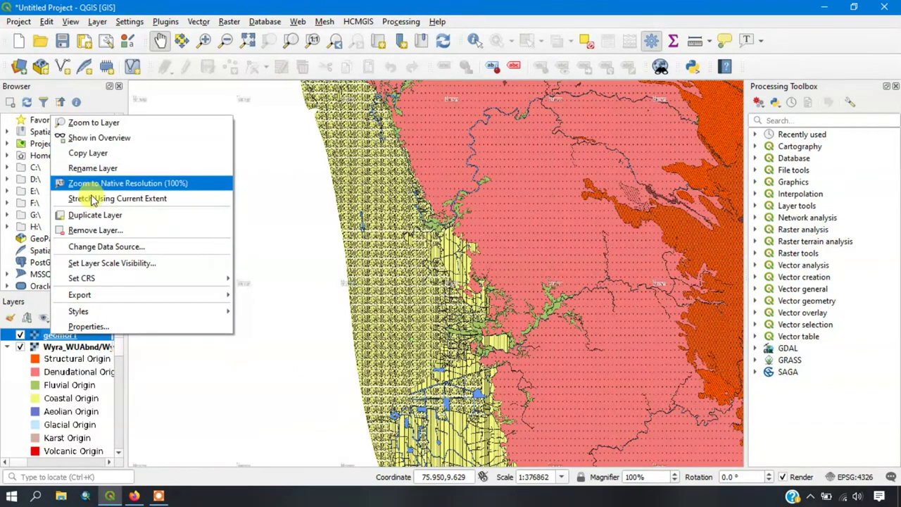
# Remove geomor1, widen the Layers panel, then remove the geomorphology WMS layer too
pyautogui.click(99, 230)
pyautogui.click(427, 264)
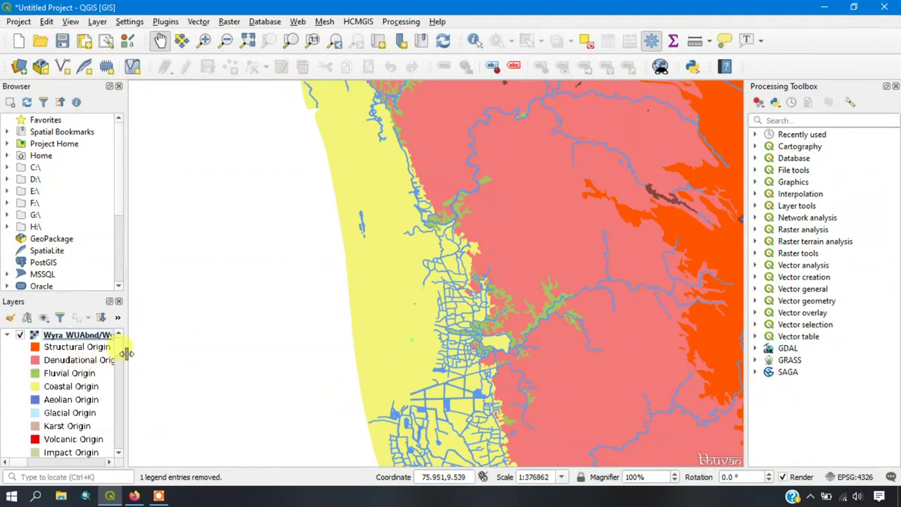
pyautogui.moveTo(126, 353); pyautogui.dragTo(240, 364)
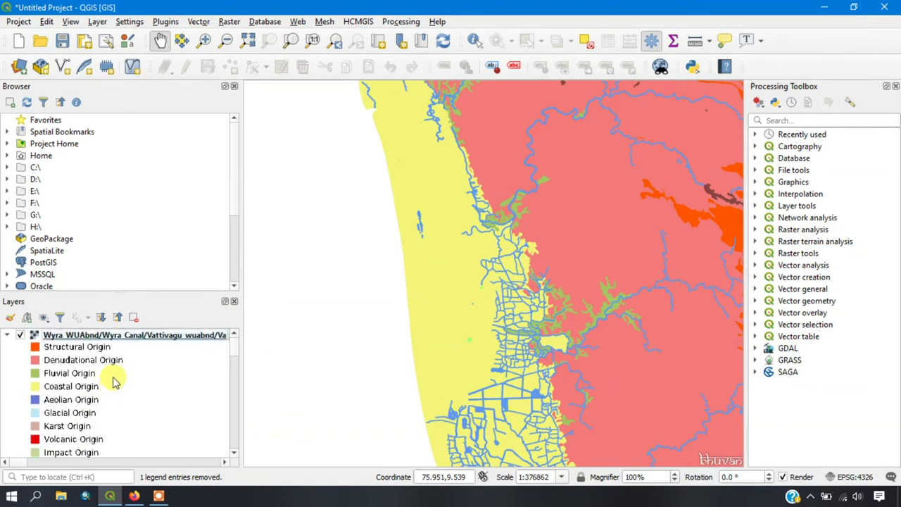
pyautogui.rightClick(116, 335)
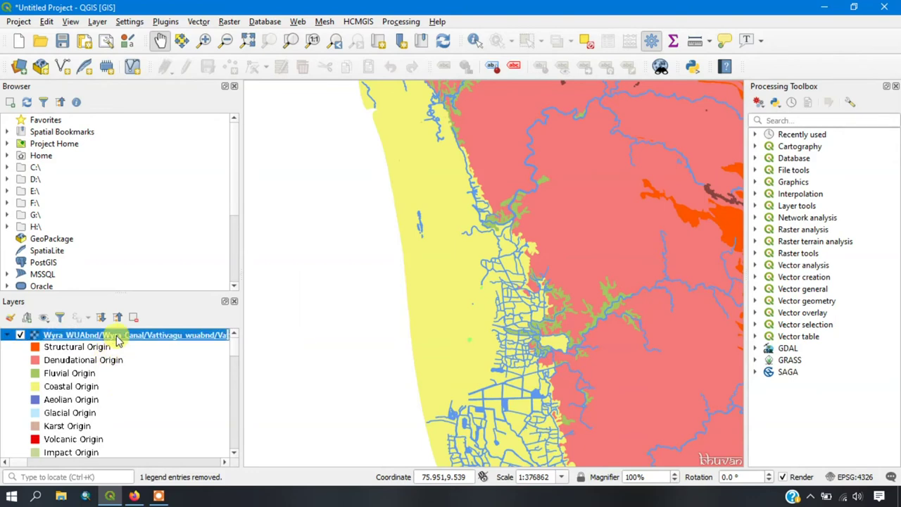
pyautogui.click(161, 233)
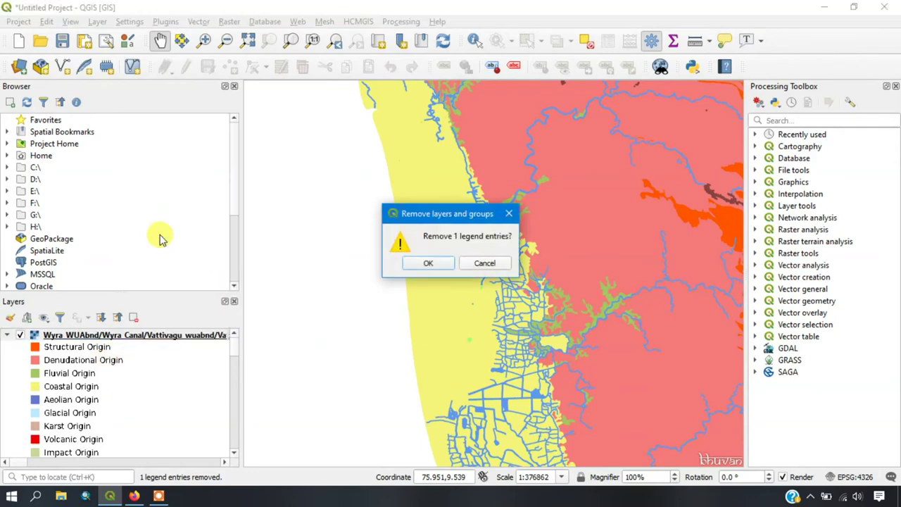
pyautogui.click(423, 267)
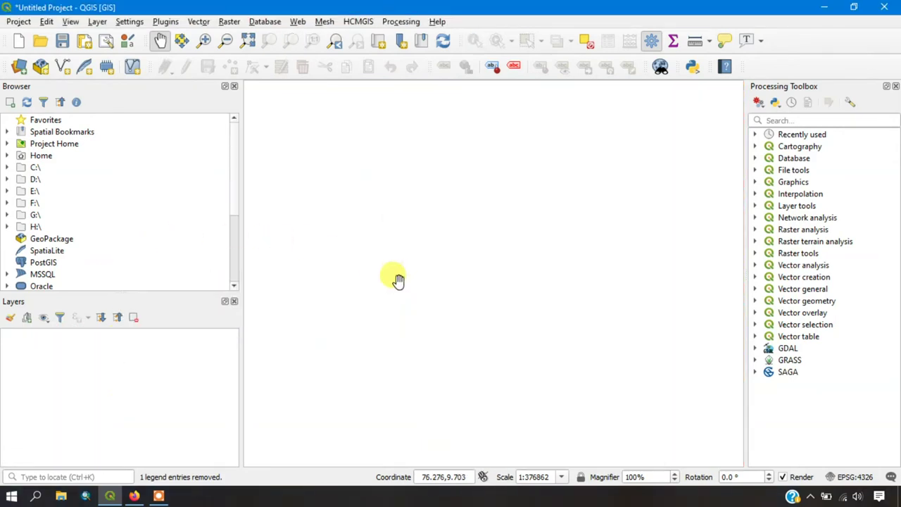
# Add G:\WMS\geomor1.tif as a raster layer via the Data Source Manager, then close it
pyautogui.click(19, 66)
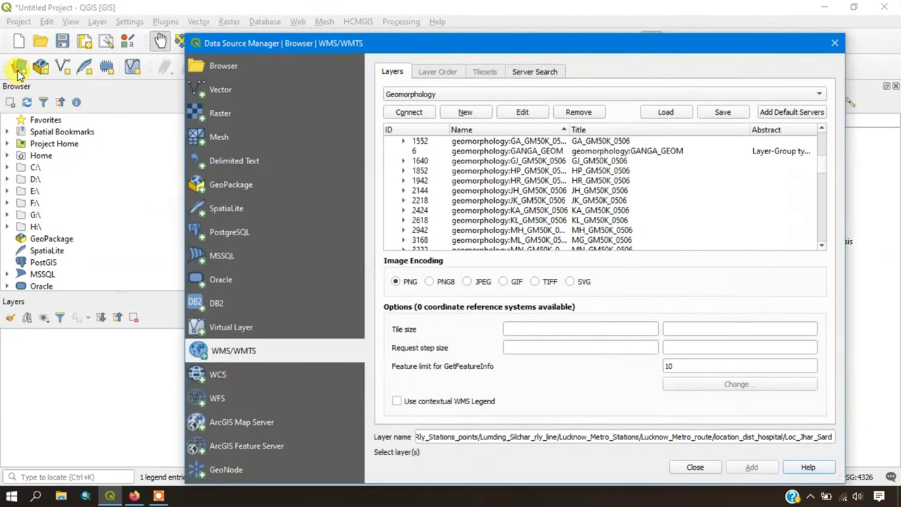
pyautogui.click(222, 113)
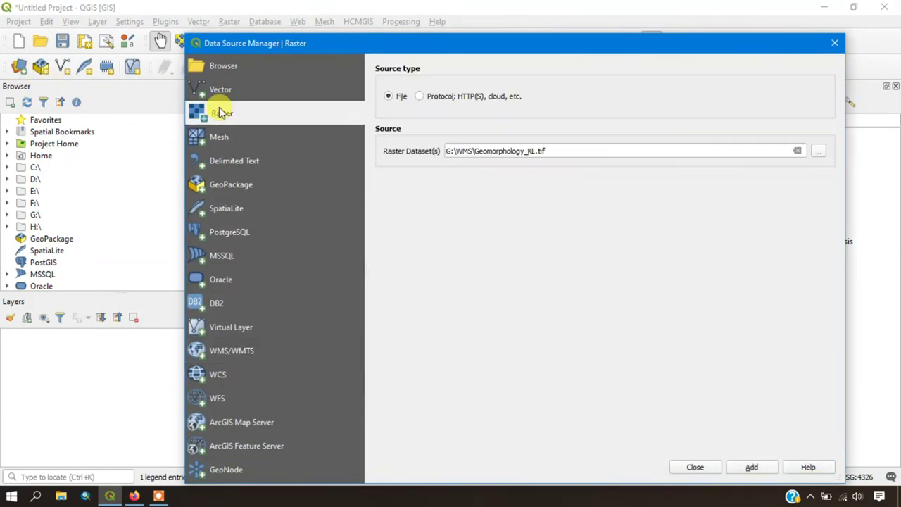
pyautogui.click(821, 151)
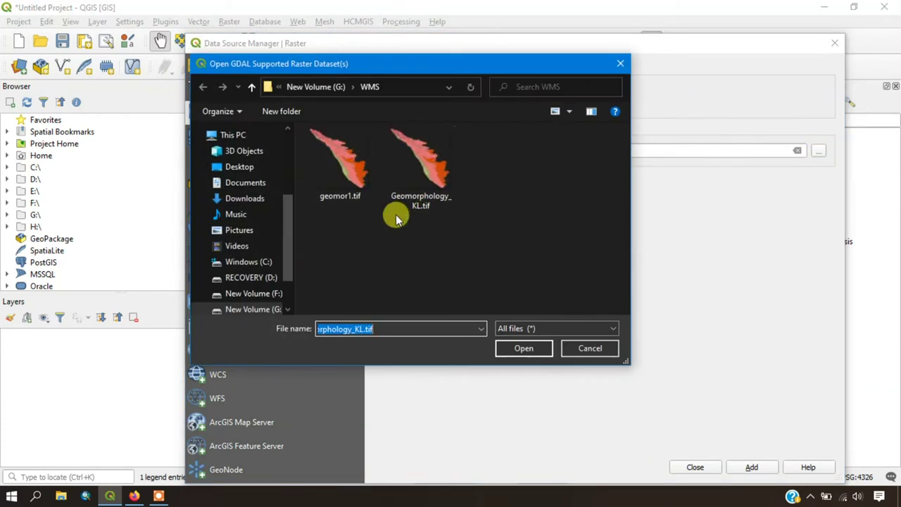
pyautogui.click(355, 180)
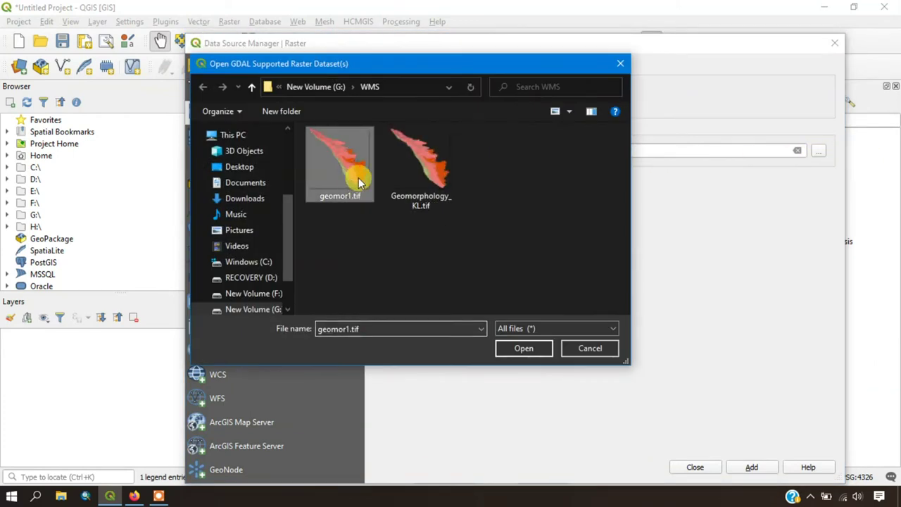
pyautogui.click(537, 348)
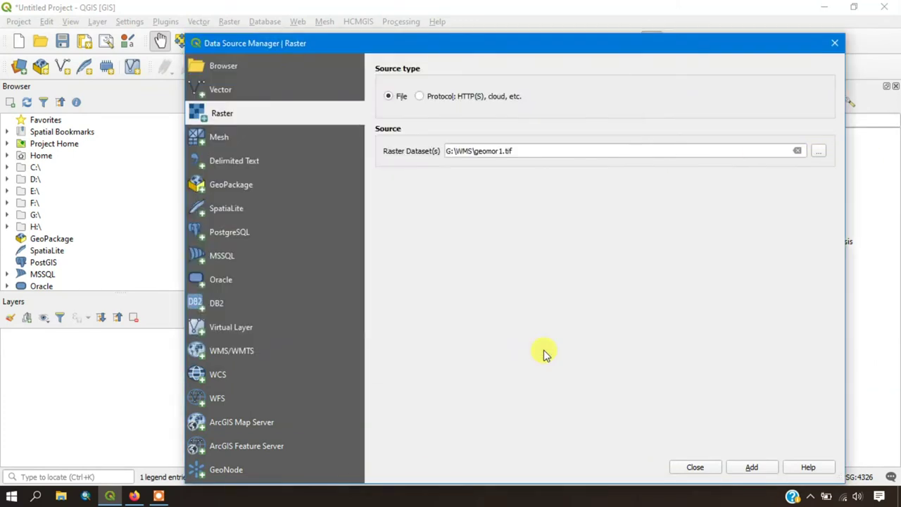
pyautogui.click(752, 467)
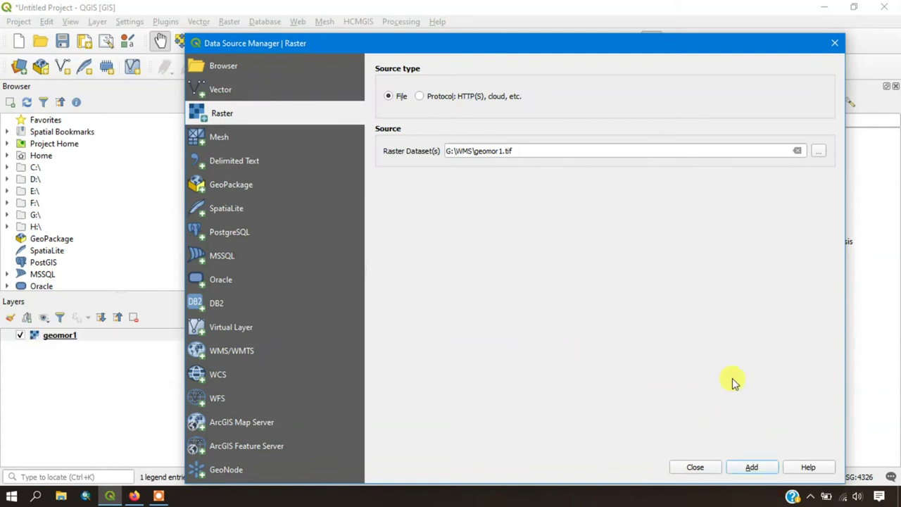
pyautogui.click(835, 45)
# Zoom and pan the geomor1 raster along the Kerala coastline and further inland
pyautogui.scroll(4, 510, 314)
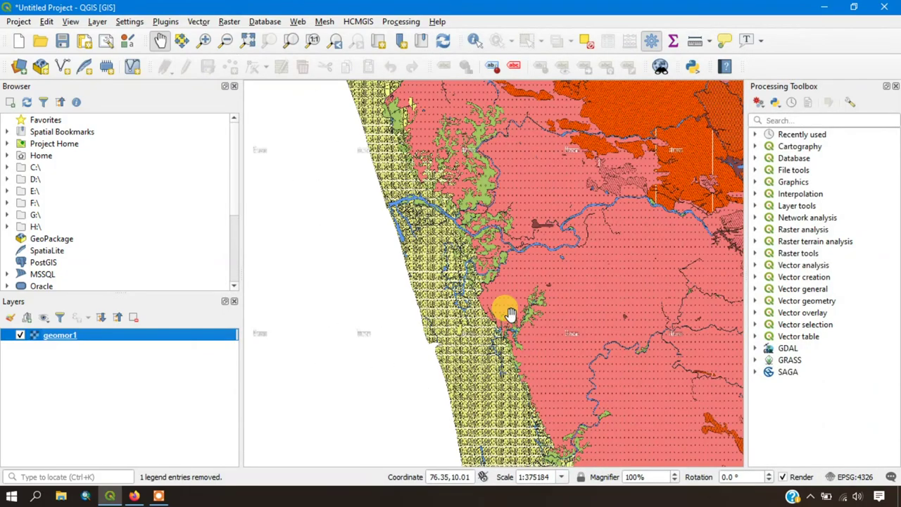
pyautogui.scroll(2, 451, 231)
pyautogui.moveTo(589, 225); pyautogui.dragTo(489, 171)
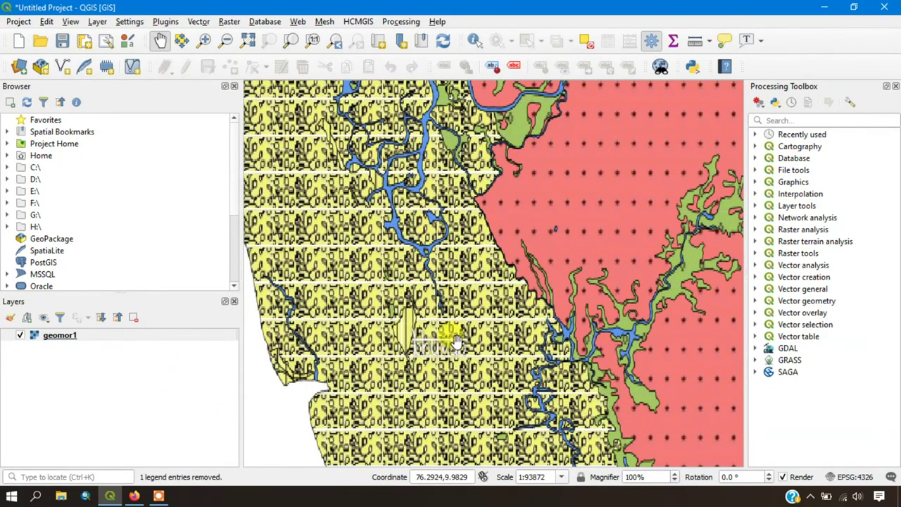
pyautogui.scroll(-1, 456, 341)
pyautogui.moveTo(481, 211); pyautogui.dragTo(483, 297)
pyautogui.scroll(1, 497, 224)
pyautogui.scroll(-1, 496, 224)
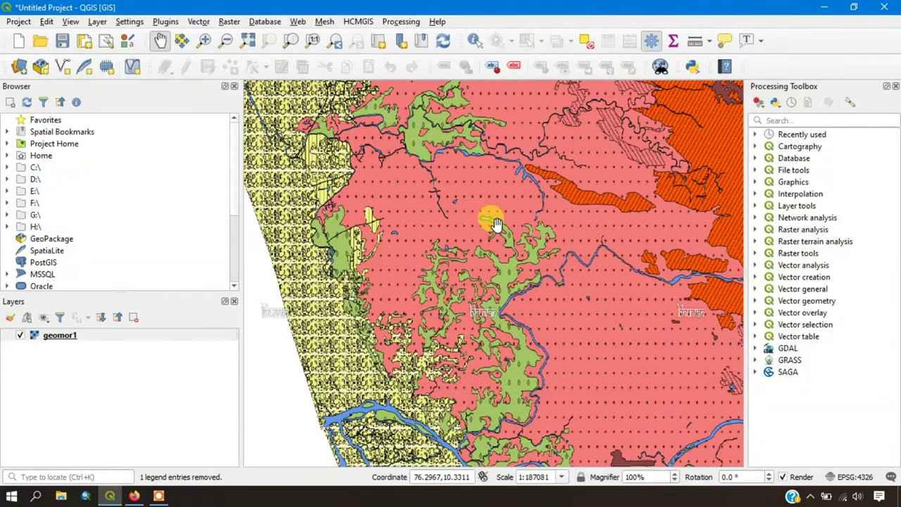
pyautogui.scroll(-1, 483, 239)
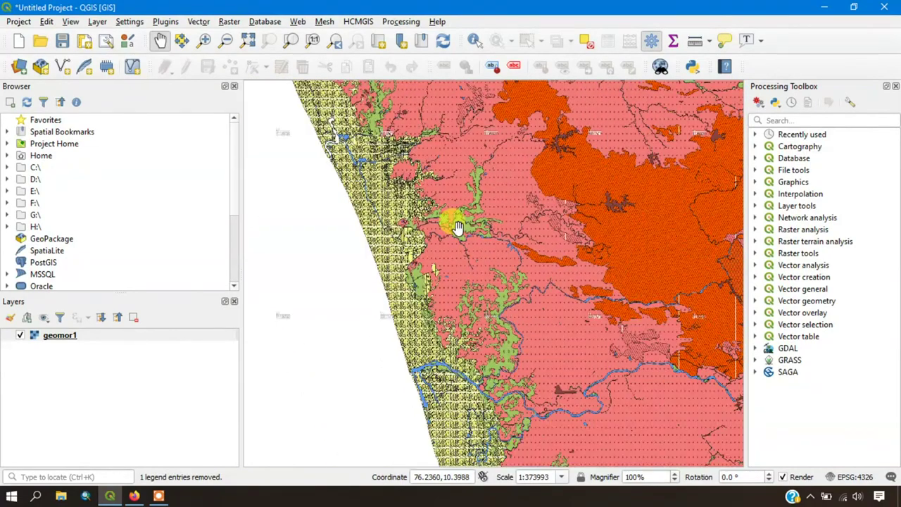
pyautogui.moveTo(555, 319); pyautogui.dragTo(421, 293)
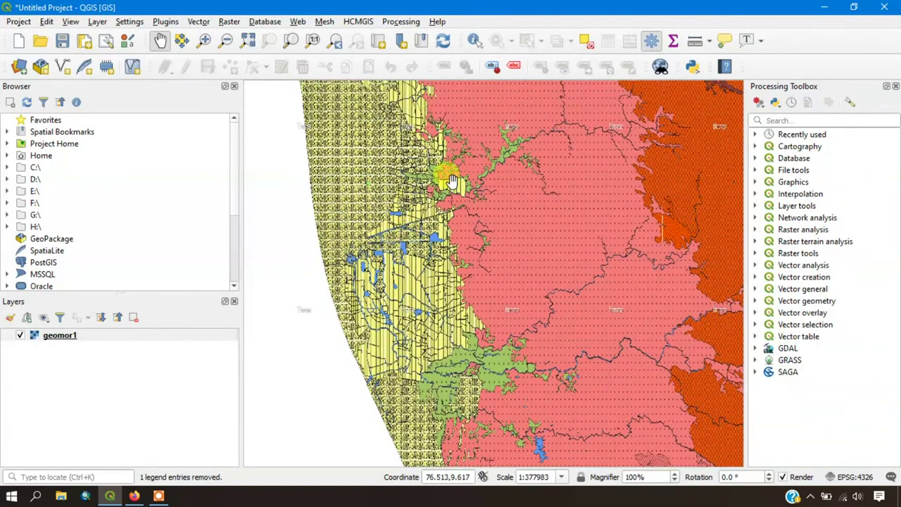
# On Bhuvan, select the Land Use Land Cover(50K):2011-12 theme for KERALA
pyautogui.click(133, 495)
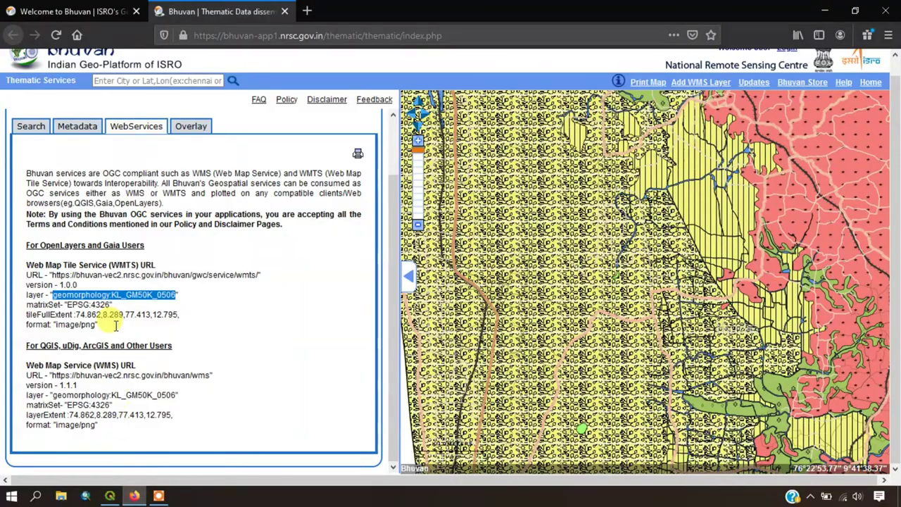
pyautogui.click(33, 188)
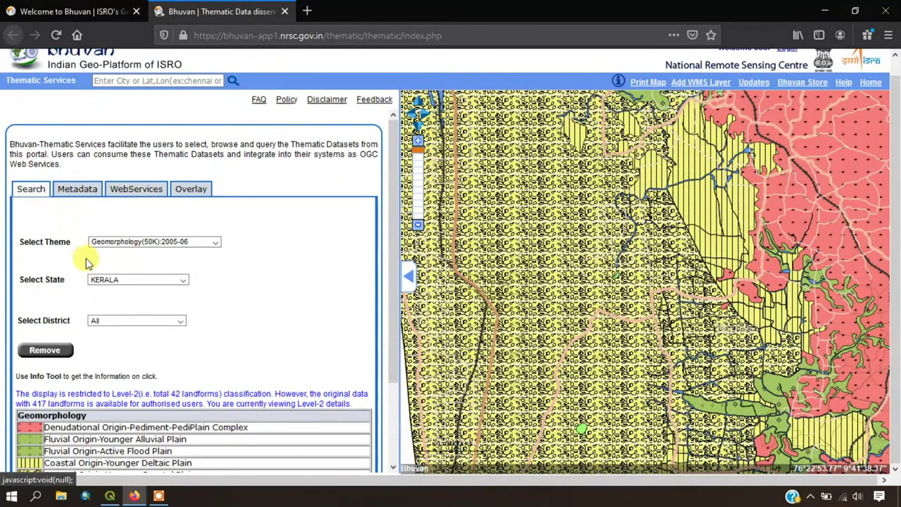
pyautogui.click(121, 243)
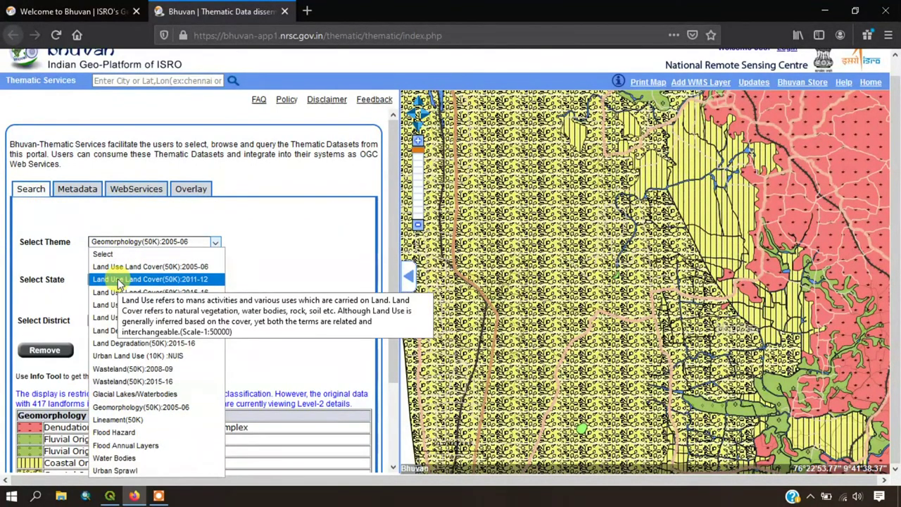
pyautogui.click(119, 279)
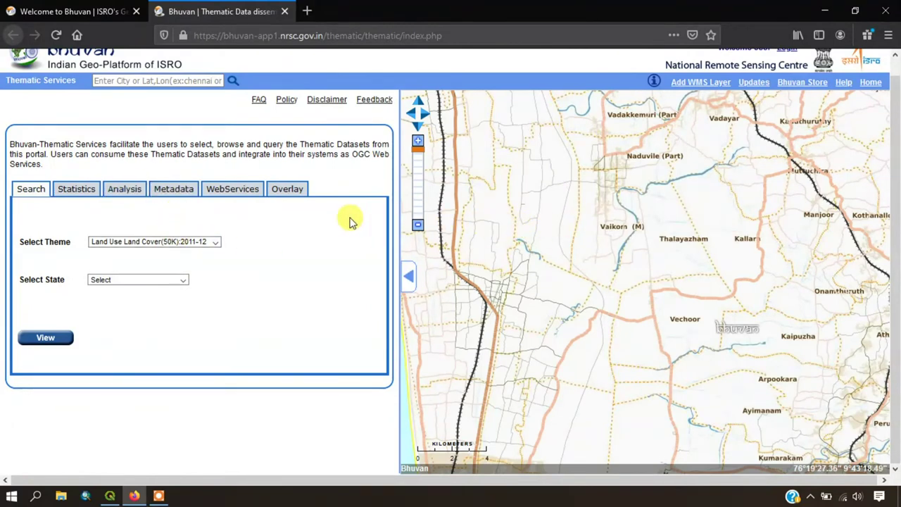
pyautogui.click(118, 280)
pyautogui.scroll(-1, 124, 241)
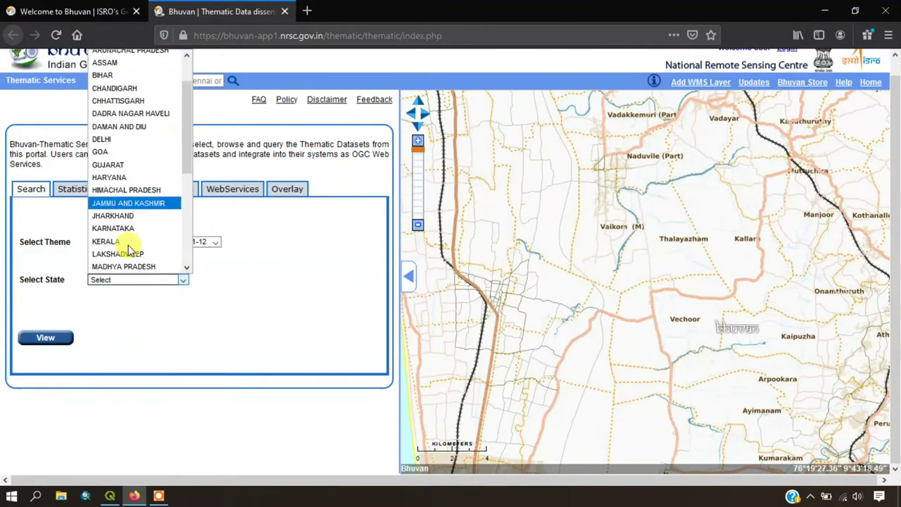
pyautogui.click(128, 243)
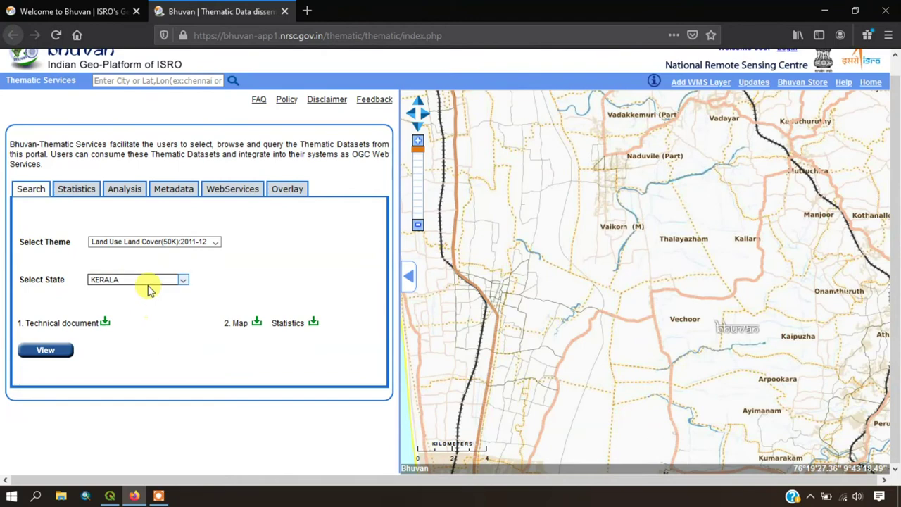
# Show the WebServices details and highlight the WMS service address for lulc:KL_LULC50K_1112
pyautogui.click(229, 191)
pyautogui.scroll(-2, 204, 282)
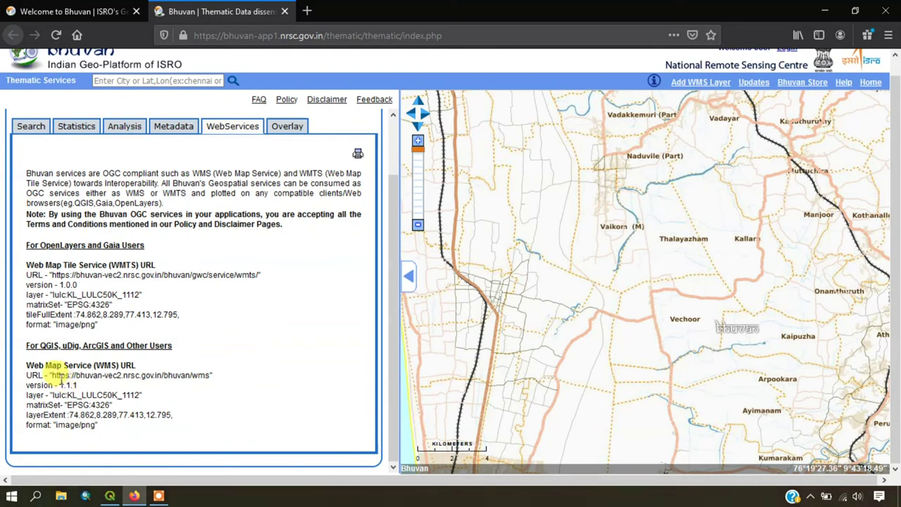
pyautogui.moveTo(51, 375); pyautogui.dragTo(215, 381)
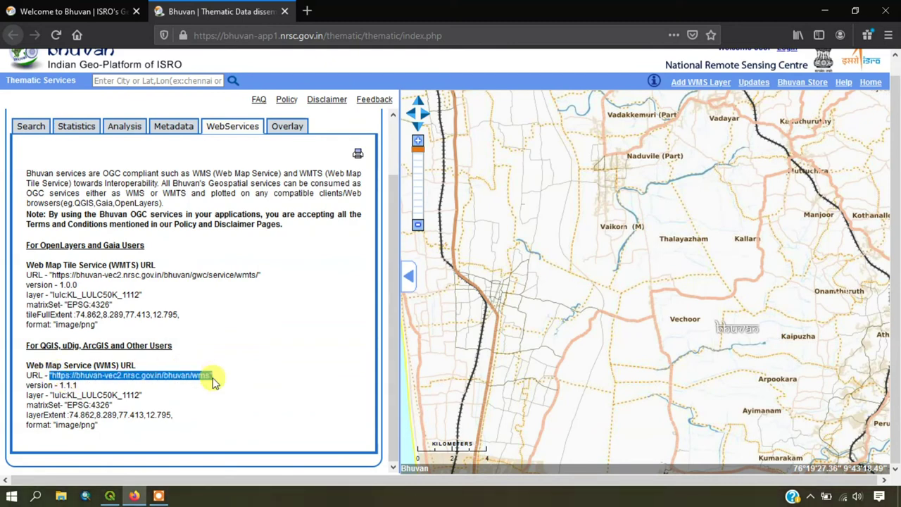
pyautogui.click(230, 345)
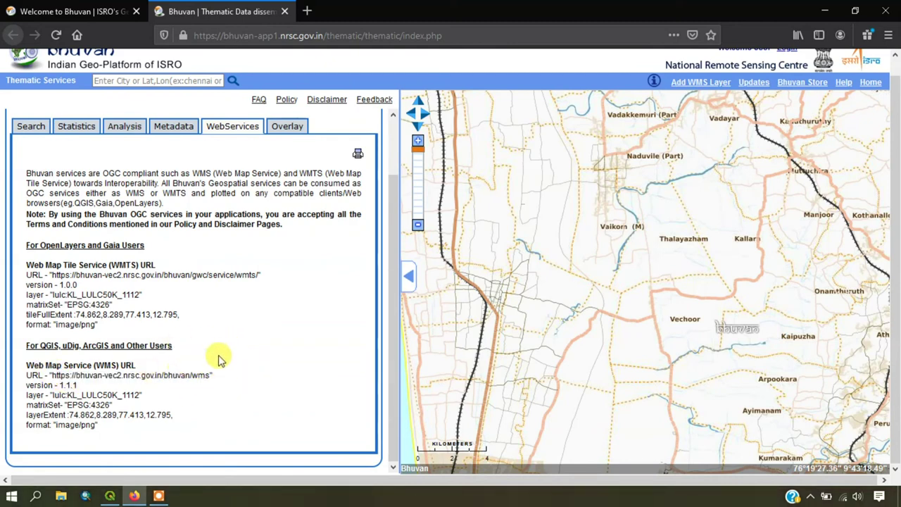
pyautogui.click(112, 496)
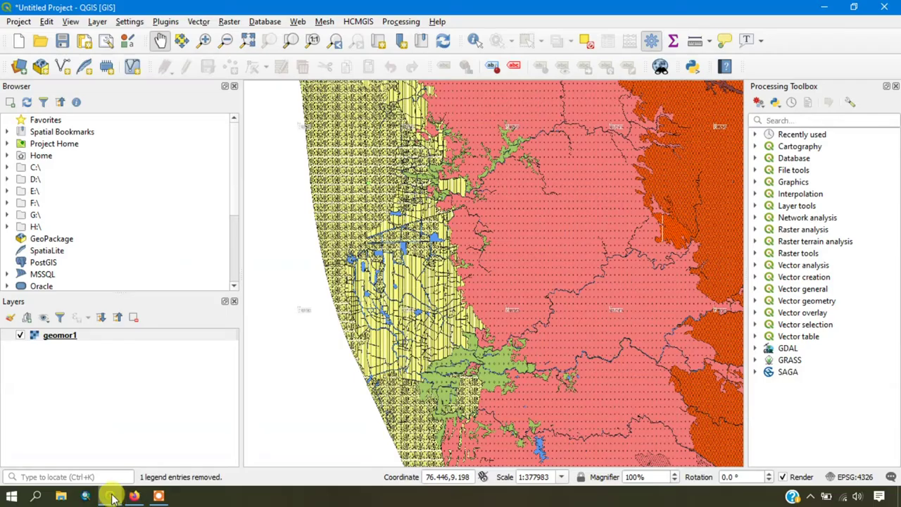
# Open the Add WMS/WMTS Layer window and browse the server's layer list
pyautogui.click(98, 22)
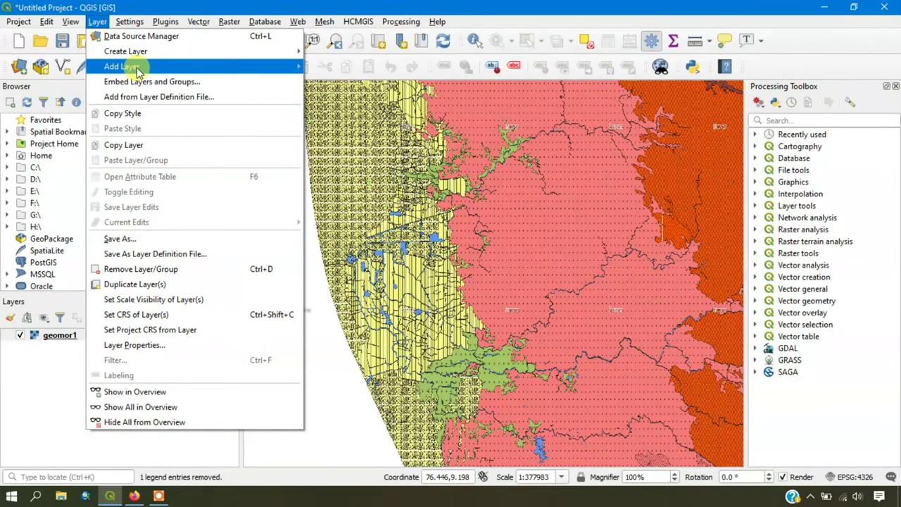
pyautogui.moveTo(137, 68)
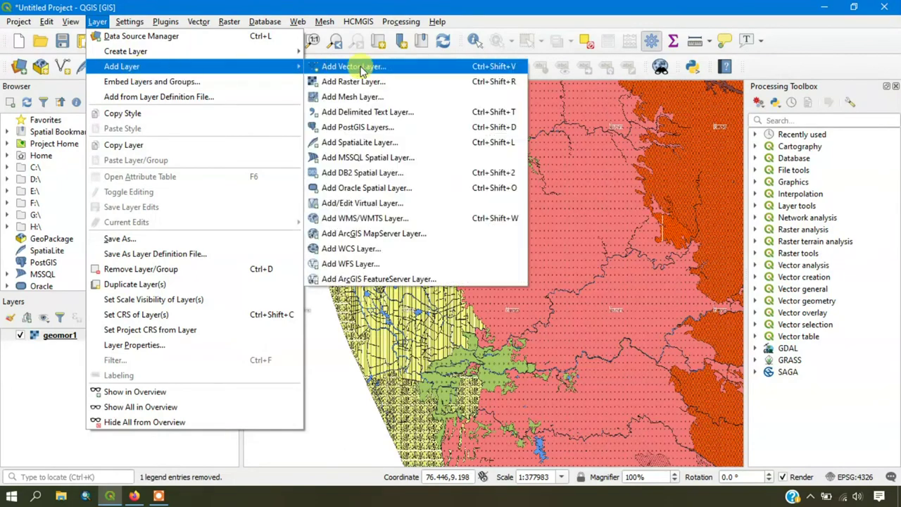
pyautogui.click(373, 220)
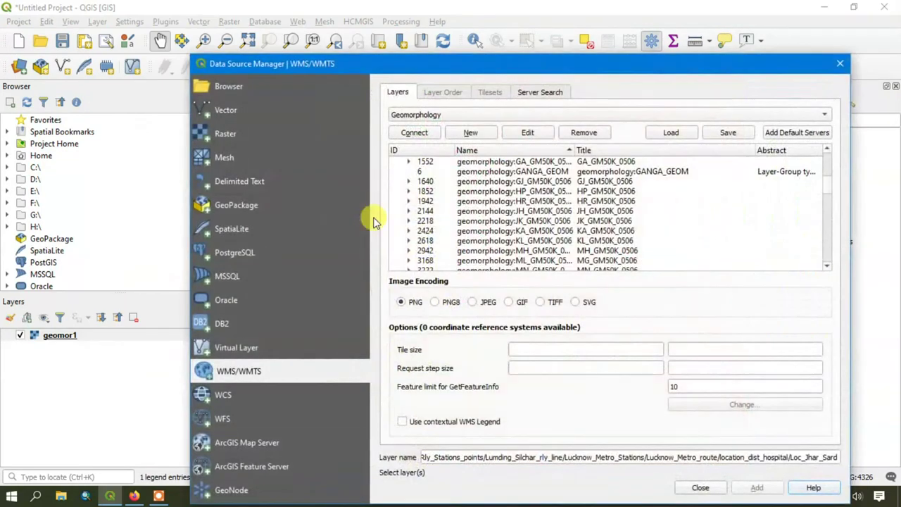
pyautogui.click(536, 202)
pyautogui.scroll(-15, 564, 208)
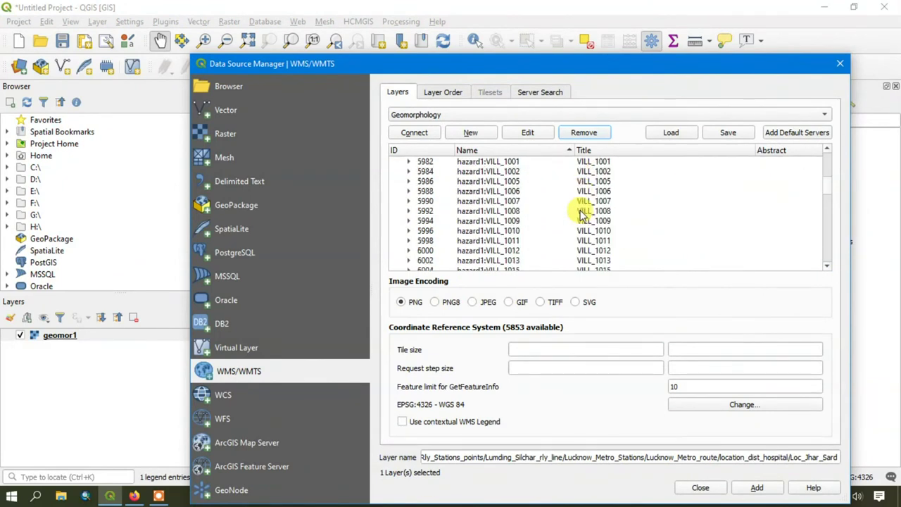
pyautogui.scroll(6, 700, 228)
pyautogui.moveTo(828, 208)
pyautogui.mouseDown()
pyautogui.moveTo(831, 169)
pyautogui.moveTo(838, 208)
pyautogui.mouseUp()
# Add lulc:HP_LULC50K_0506 to the map and close the window
pyautogui.click(486, 211)
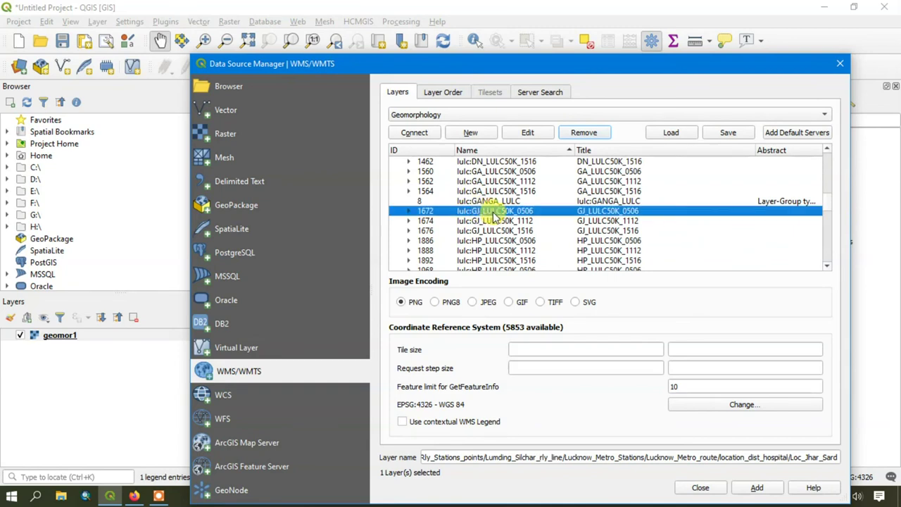
pyautogui.click(496, 242)
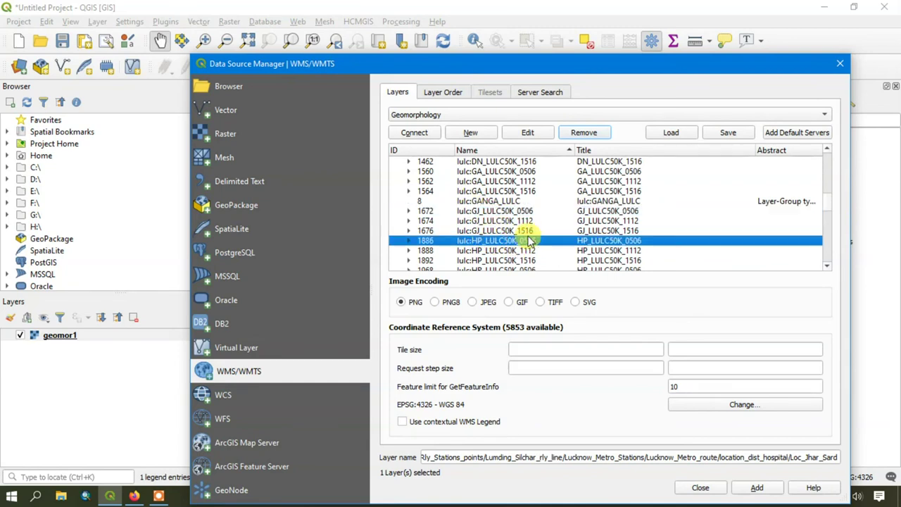
pyautogui.click(758, 492)
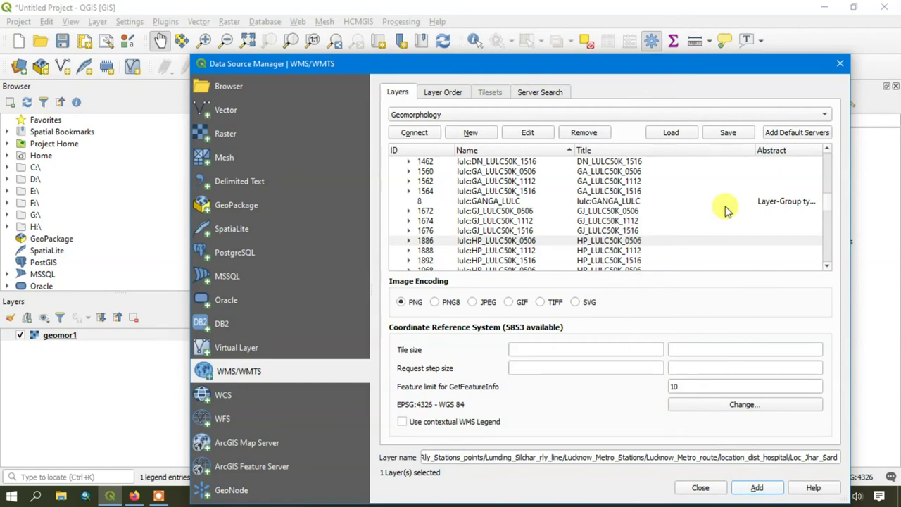
pyautogui.click(840, 64)
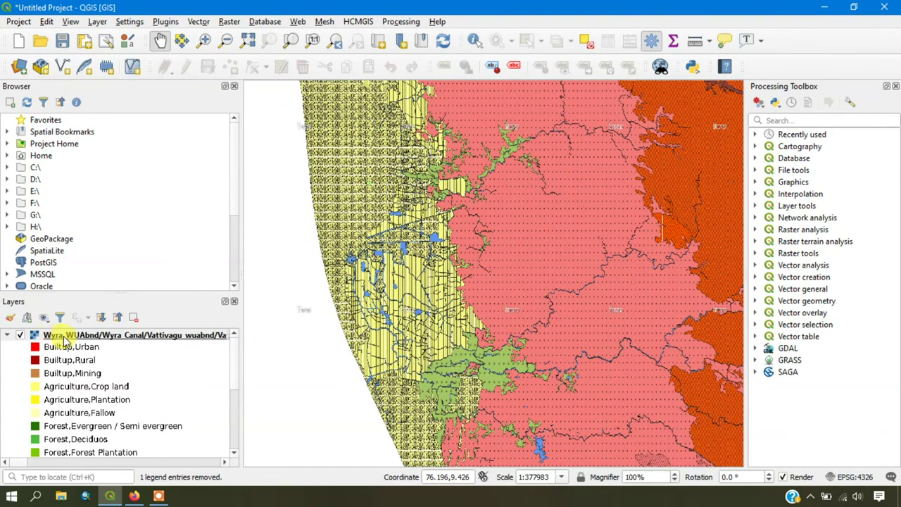
# Zoom to the HP land use layer's extent, then zoom in and pan over its patches
pyautogui.rightClick(63, 337)
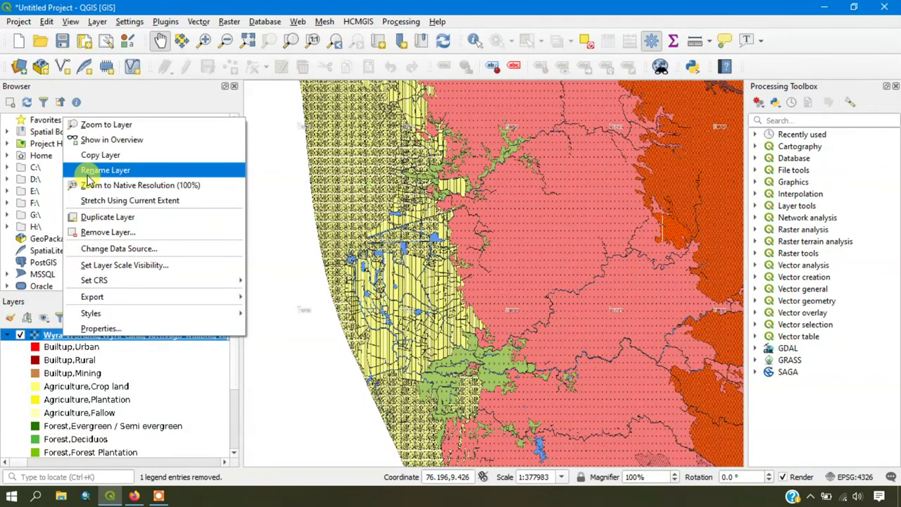
pyautogui.click(102, 125)
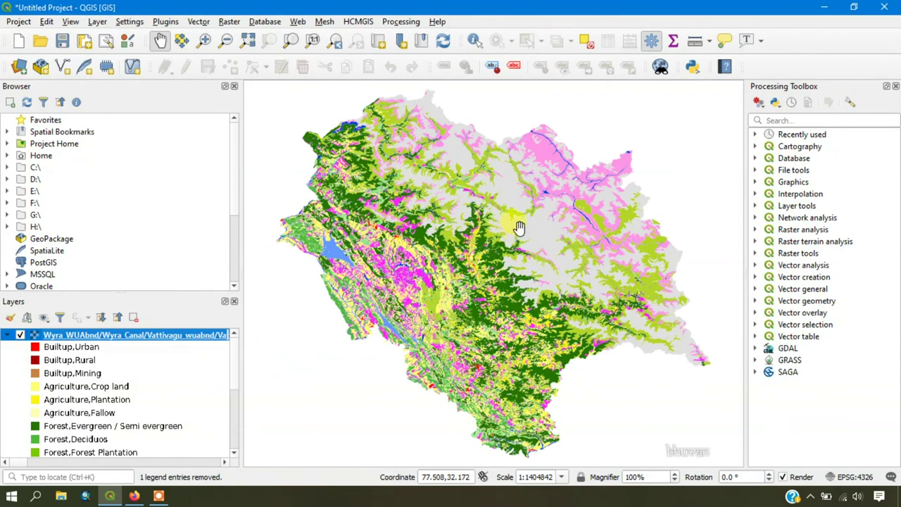
pyautogui.scroll(1, 518, 228)
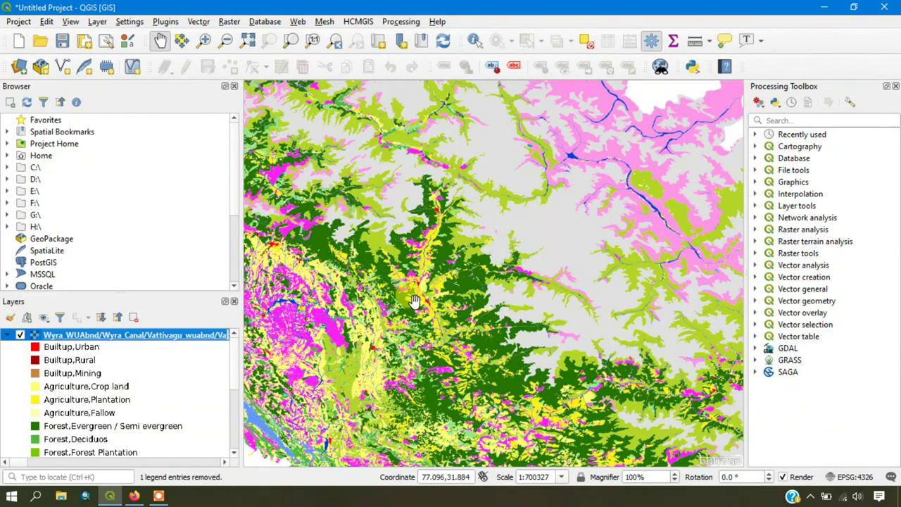
pyautogui.moveTo(415, 301); pyautogui.dragTo(451, 258)
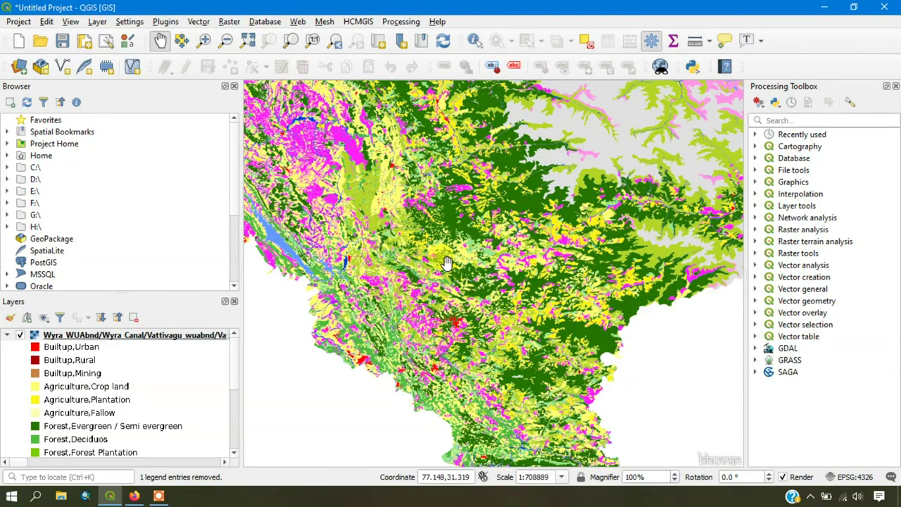
pyautogui.moveTo(447, 262); pyautogui.dragTo(464, 287)
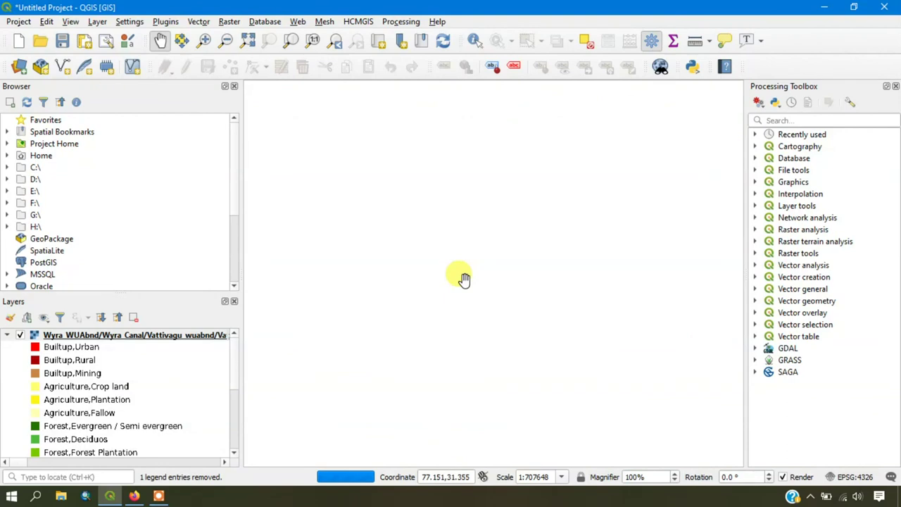